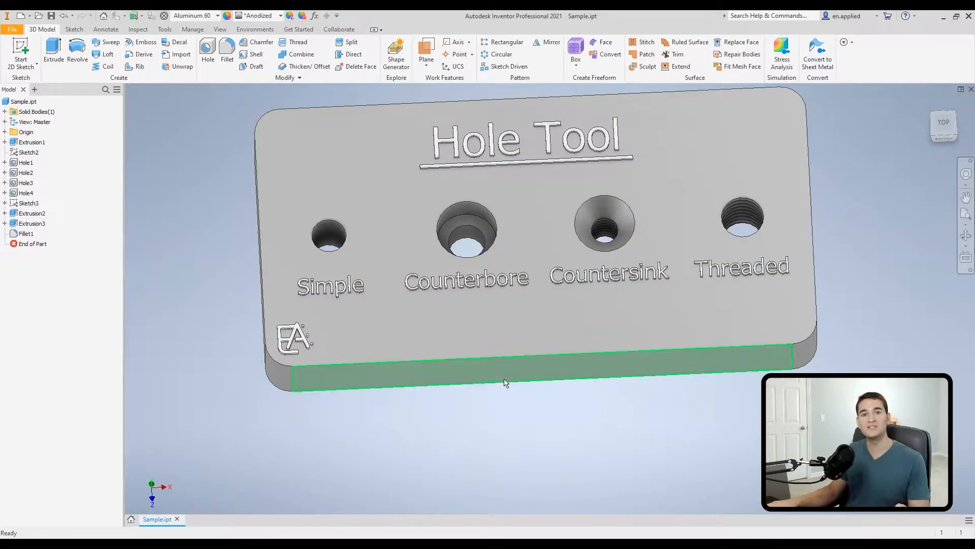
mouse_move(505, 382)
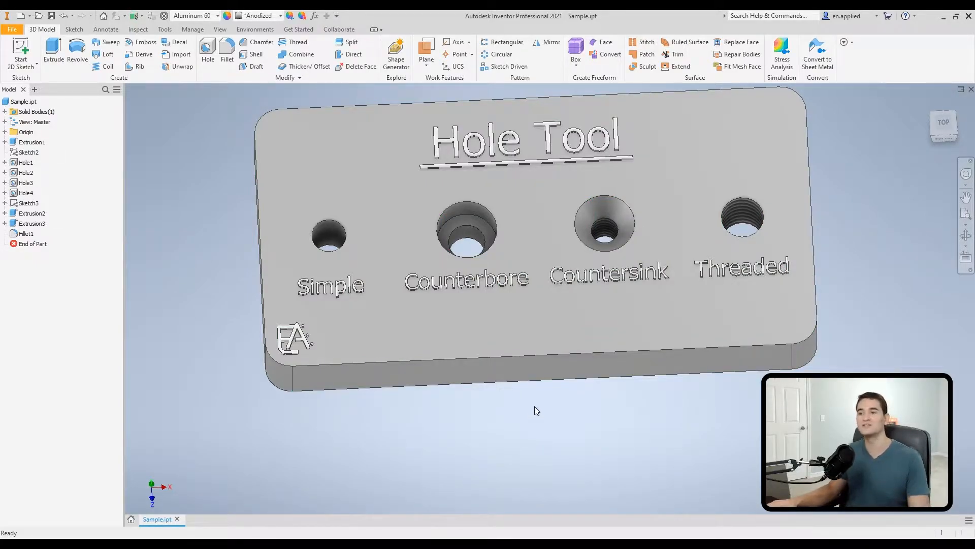
mouse_move(469, 385)
middle_mouse_down("shift")
mouse_move(464, 377)
mouse_move(470, 383)
middle_mouse_up("shift")
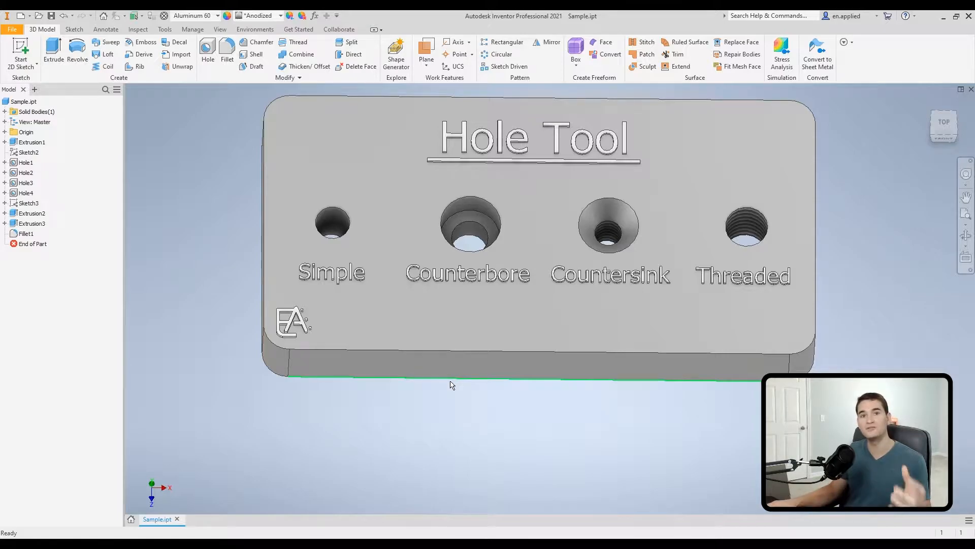
mouse_move(550, 316)
middle_mouse_down("shift")
mouse_move(544, 295)
mouse_move(544, 306)
middle_mouse_up("shift")
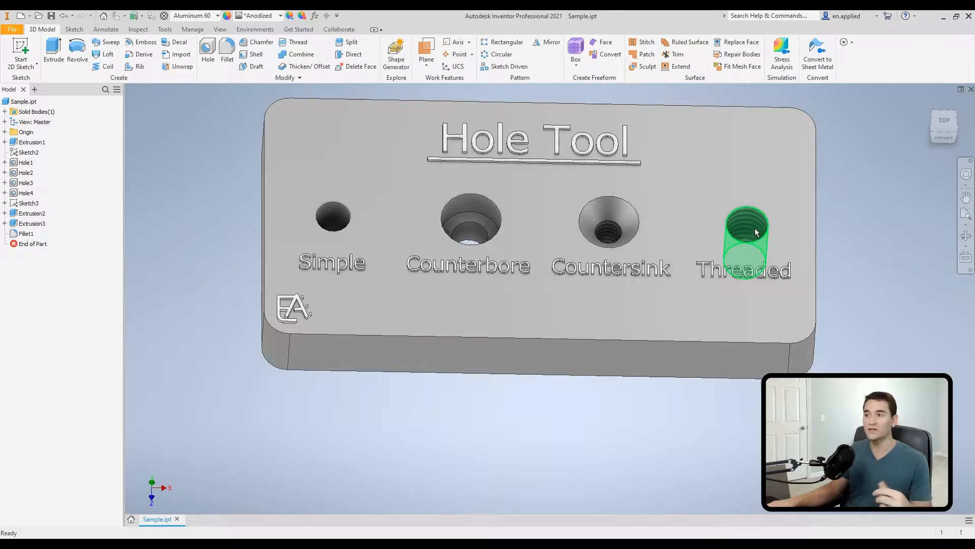
scroll(619, 232, "up", 5)
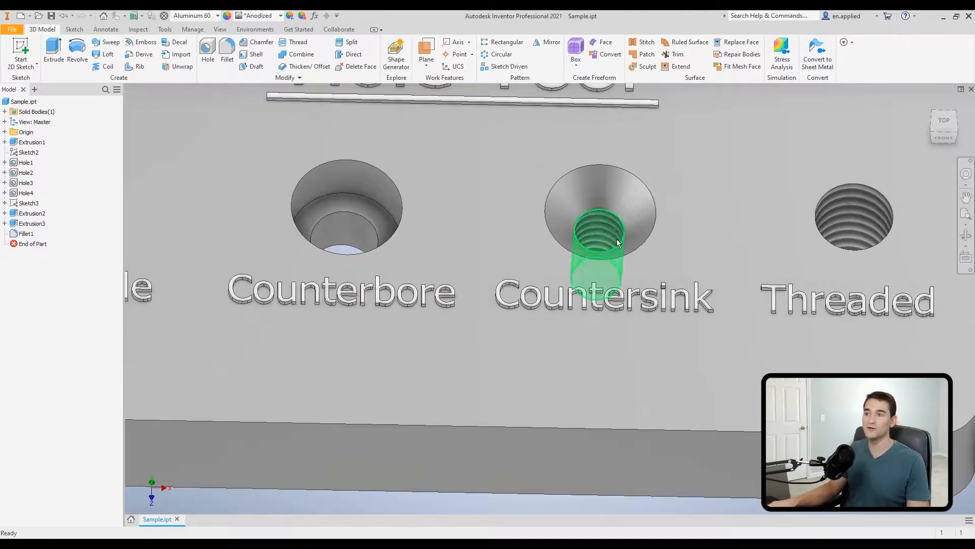
scroll(597, 242, "down", 8)
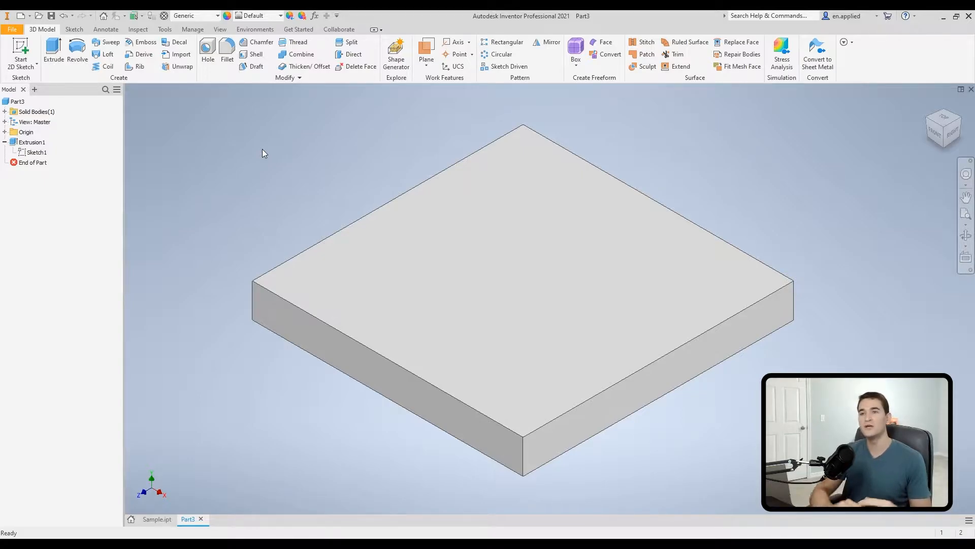
Examine the Hole command's properties, its additional tabs and its advanced selection and preset options.
left_click(209, 52)
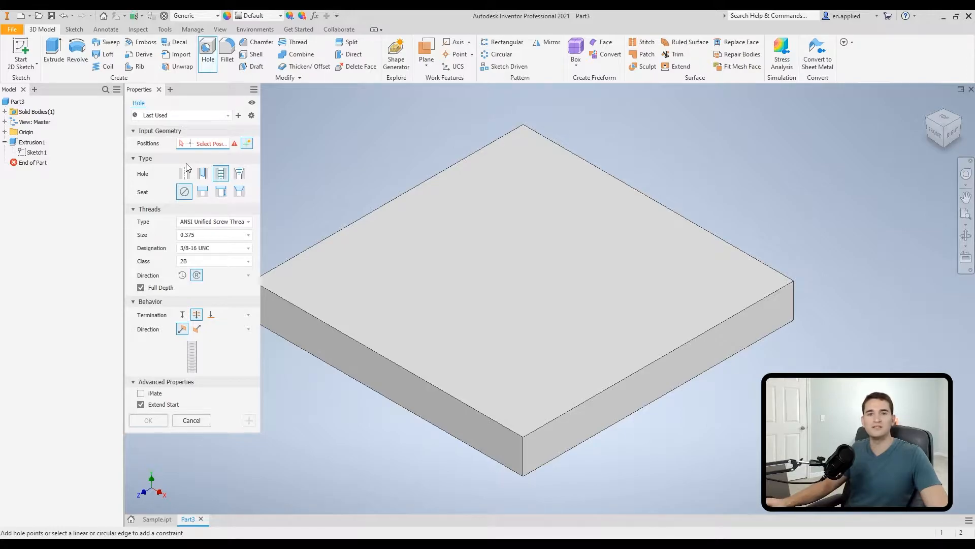
left_click(159, 90)
left_click(202, 61)
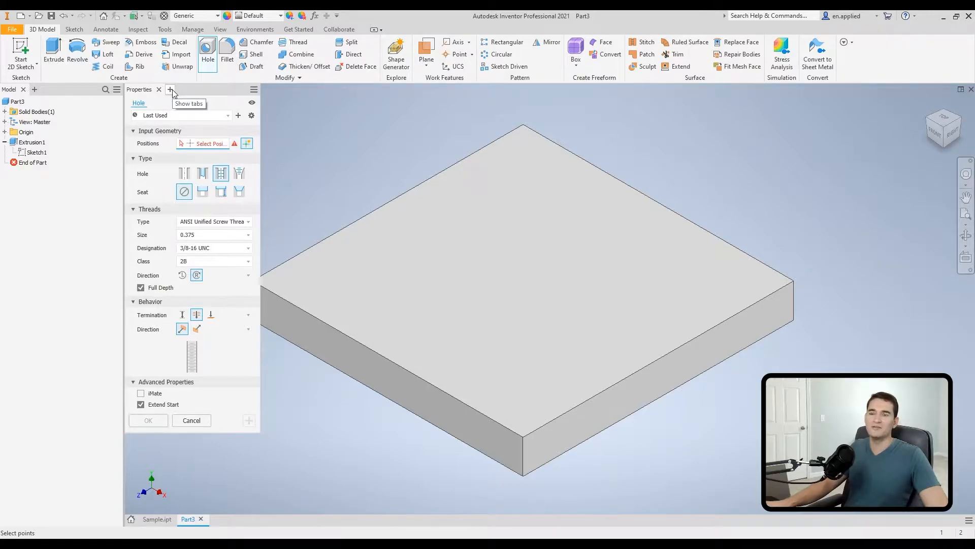
left_click(171, 91)
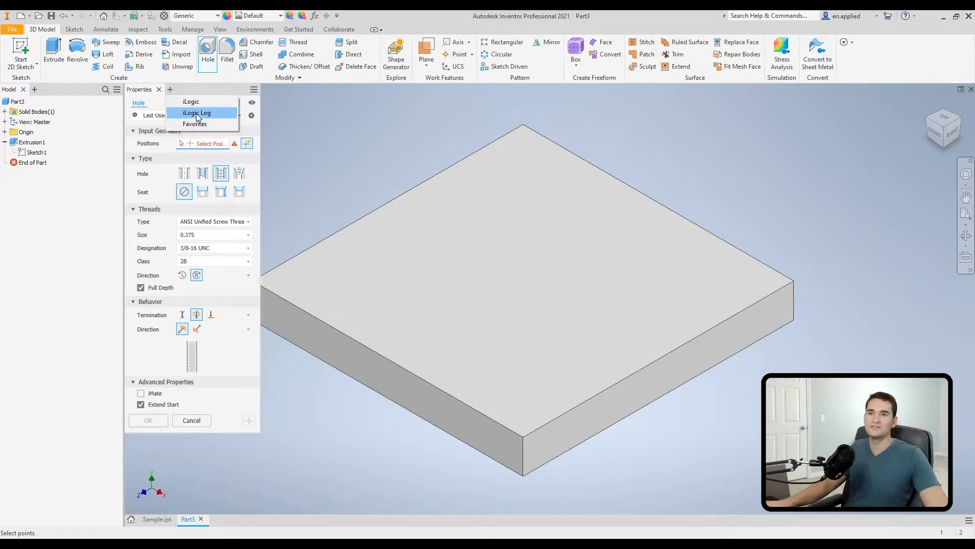
left_click(222, 89)
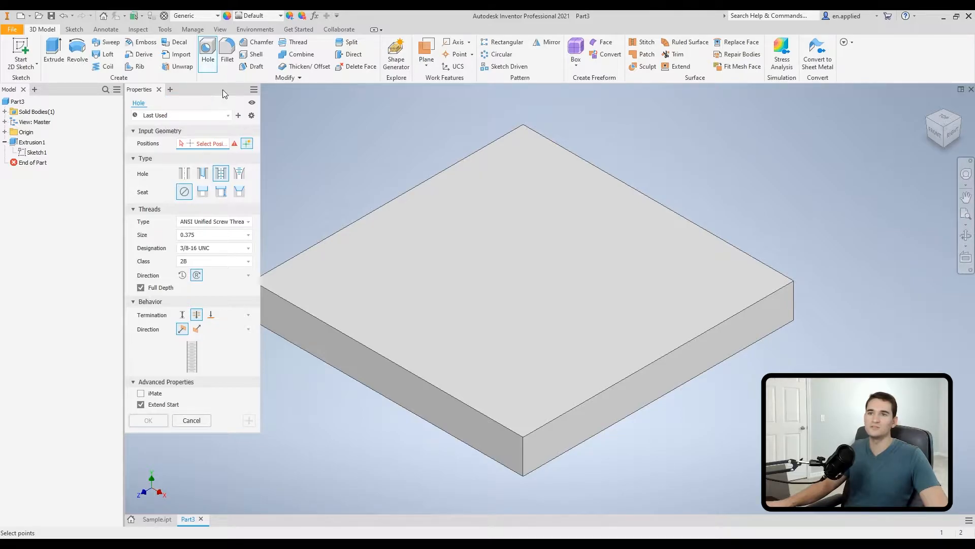
left_click(254, 90)
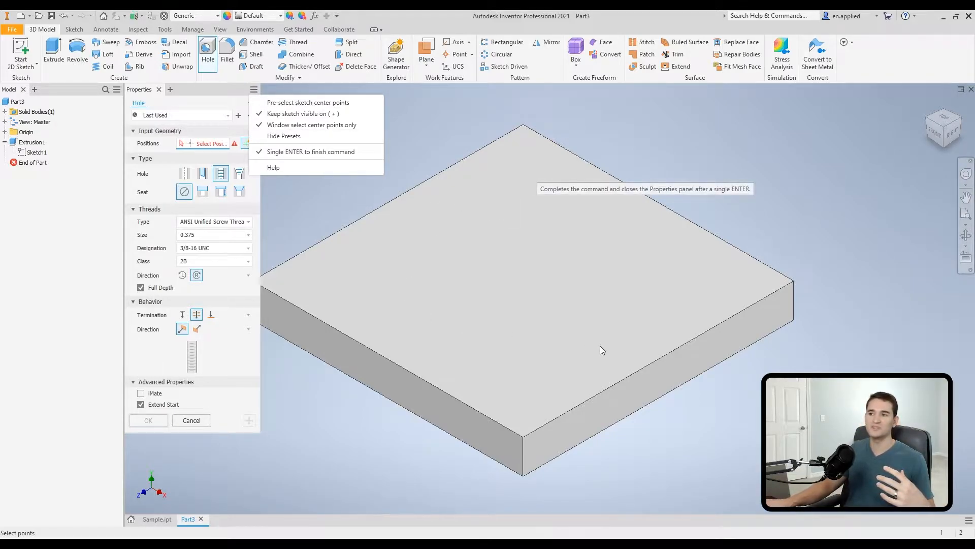
left_click(355, 198)
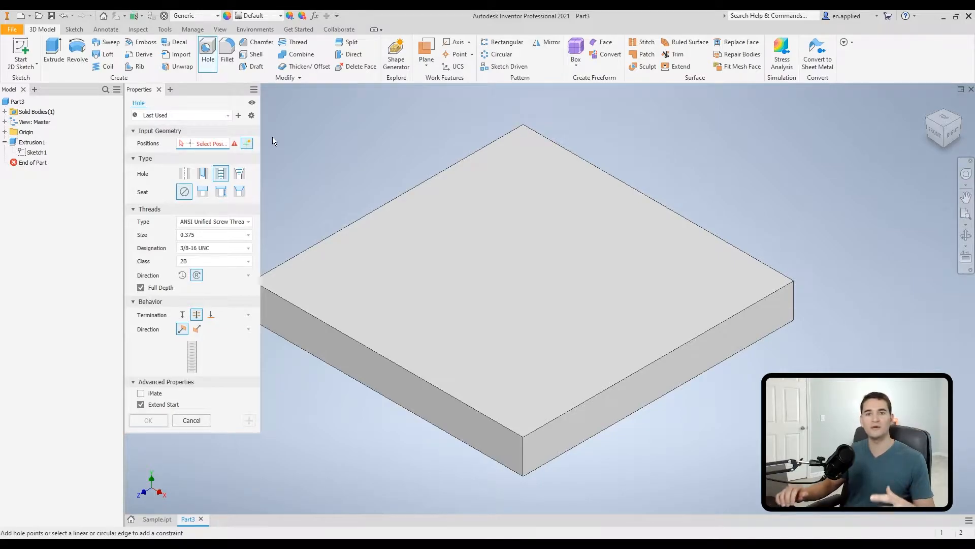
Create a sketch on the plate's top face with six scattered center points and finish it.
right_click(435, 268)
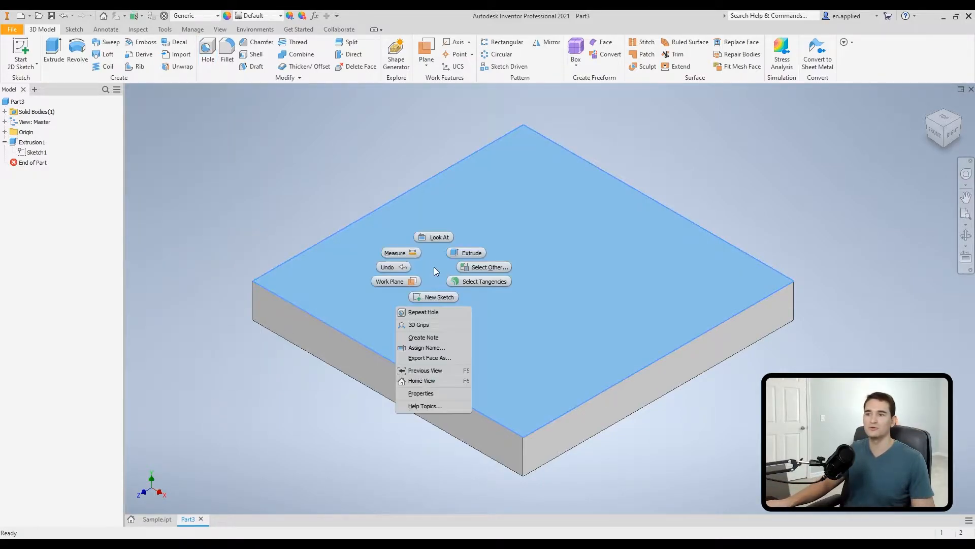
left_click(437, 297)
left_click(165, 66)
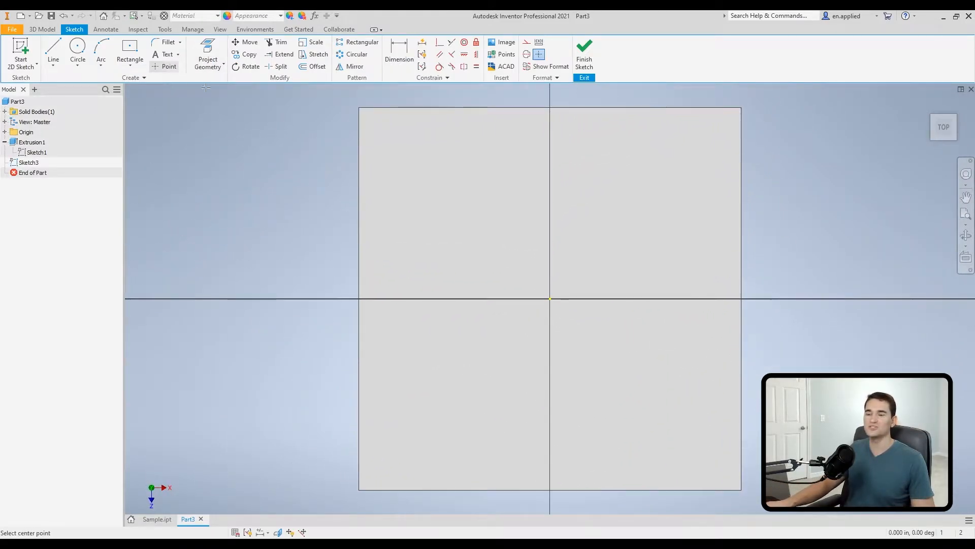
left_click(442, 153)
left_click(628, 163)
left_click(634, 202)
left_click(501, 307)
left_click(549, 398)
left_click(571, 437)
right_click(388, 282)
left_click(426, 283)
right_click(277, 188)
left_click(278, 219)
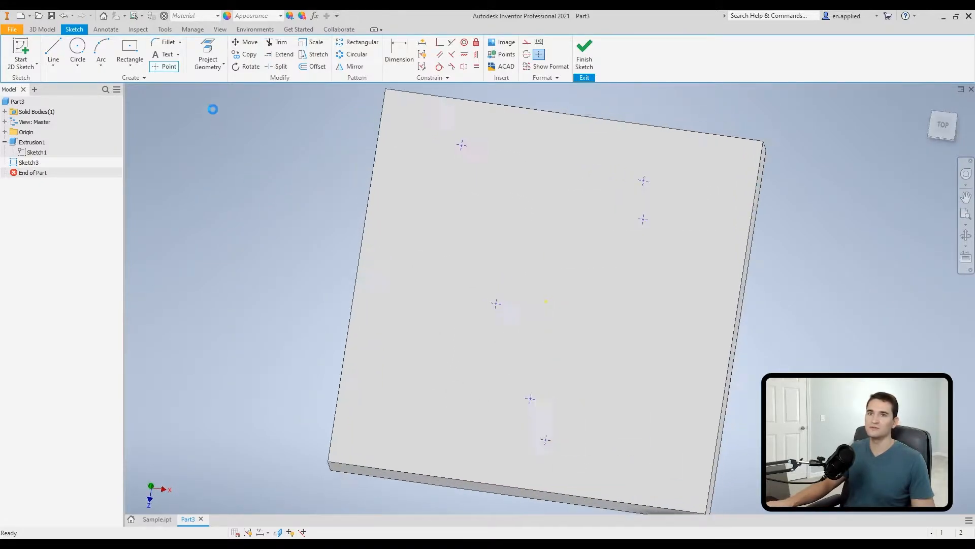
Enable pre-selection of sketch center points in the Hole settings and restart the Hole command.
left_click(207, 53)
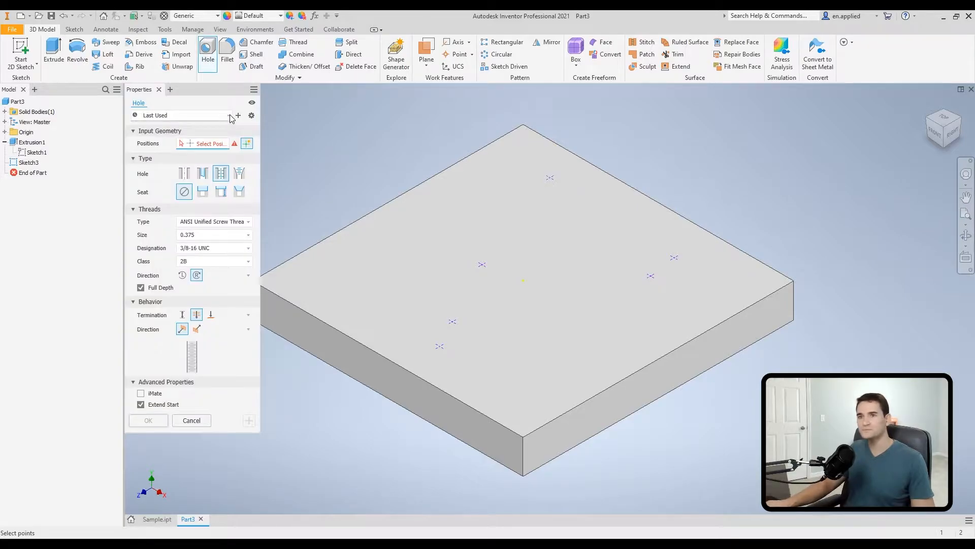
left_click(254, 90)
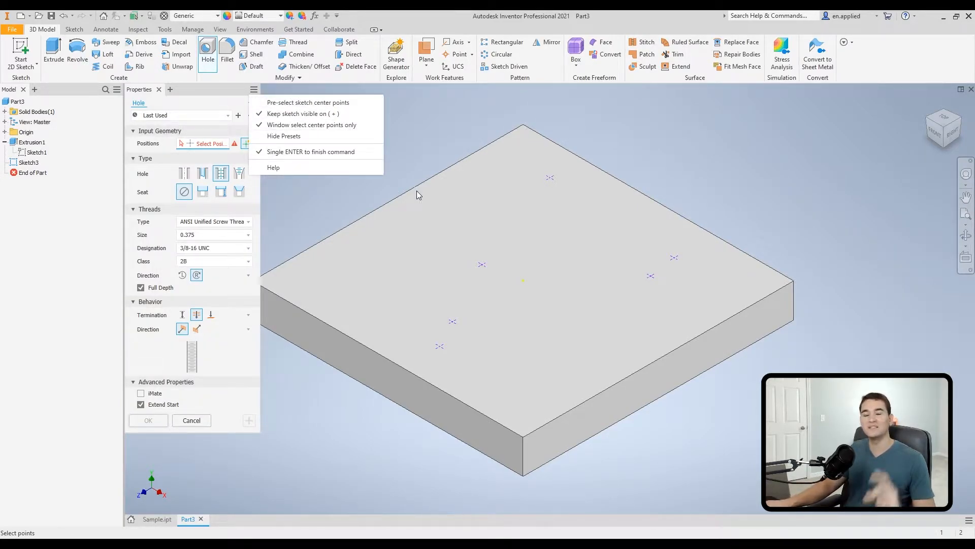
left_click(301, 102)
left_click(205, 422)
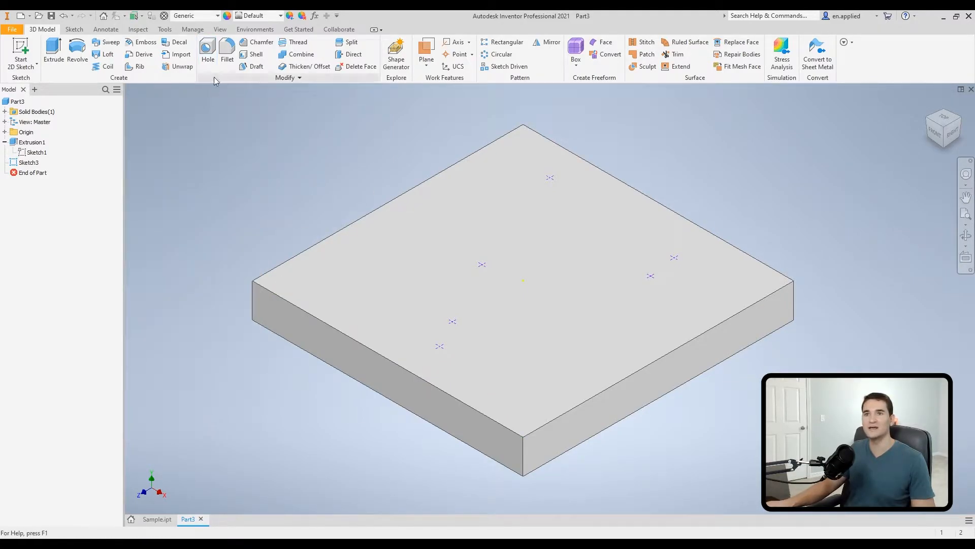
left_click(213, 56)
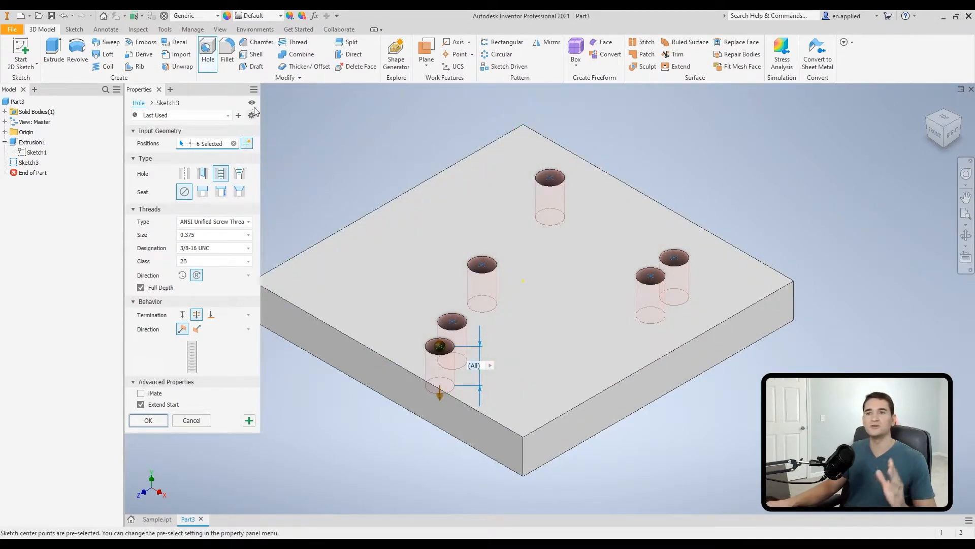
Clear the pre-selected hole positions, window-select four center points and add the two remaining ones individually.
left_click(234, 144)
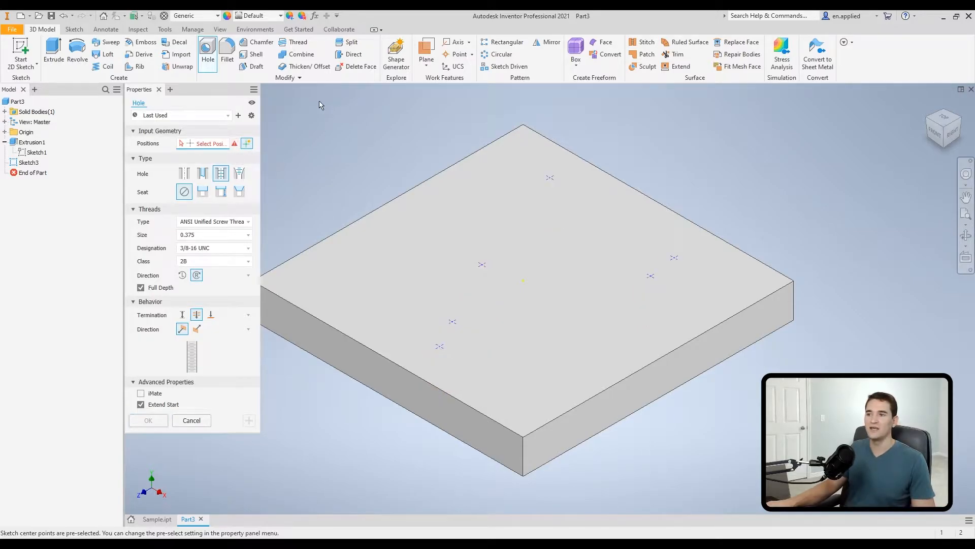
left_click_drag(333, 104, 593, 425)
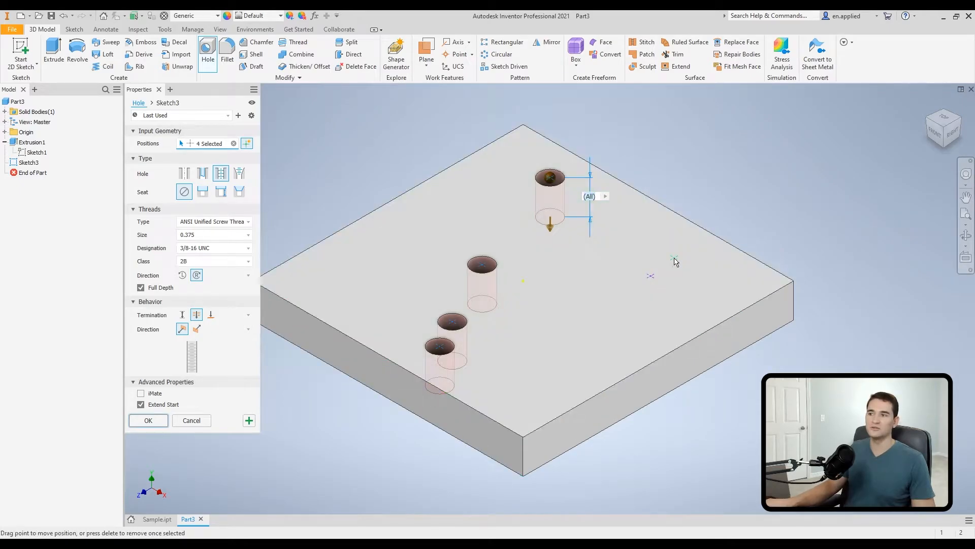
left_click(651, 277)
left_click(674, 257)
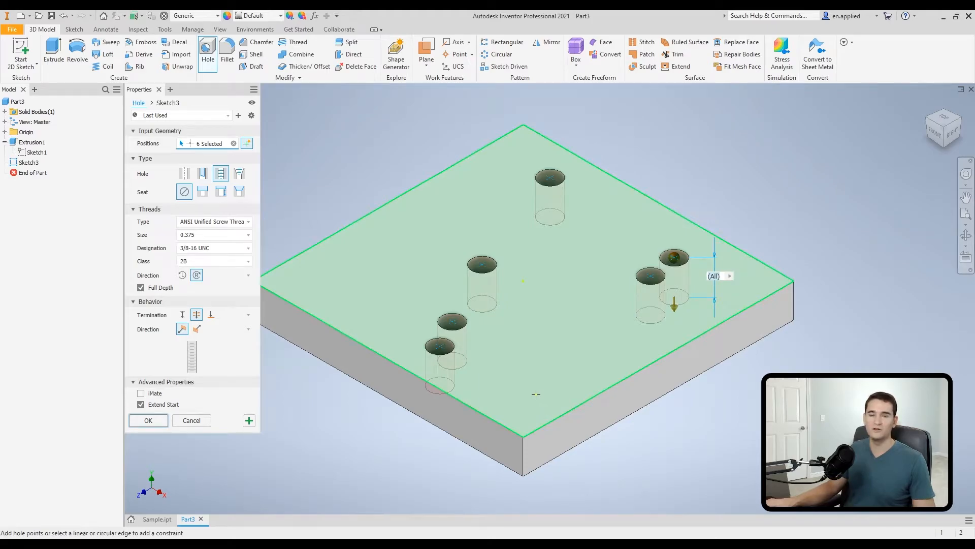
Limit the hole positions to the plate's middle and rear center points and create the two threaded holes.
left_click(252, 90)
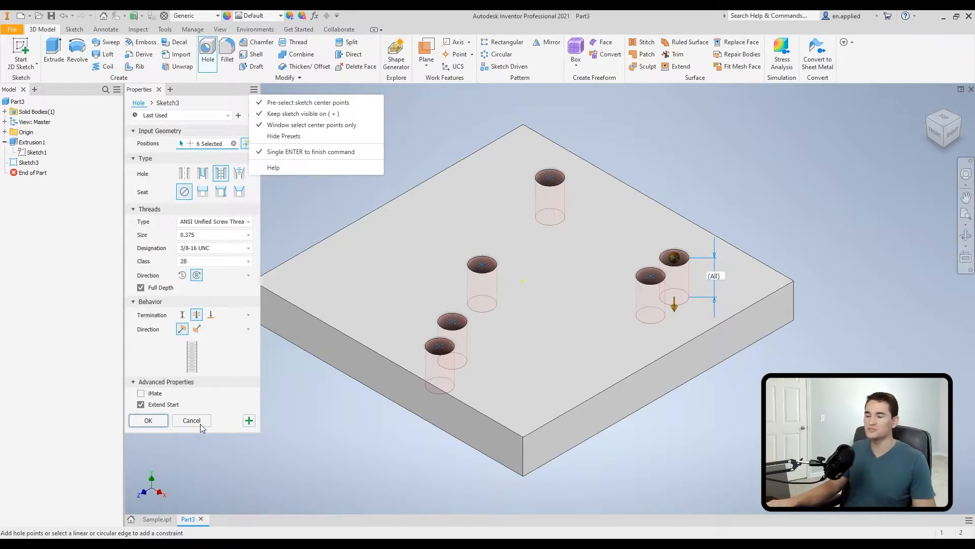
left_click(232, 143)
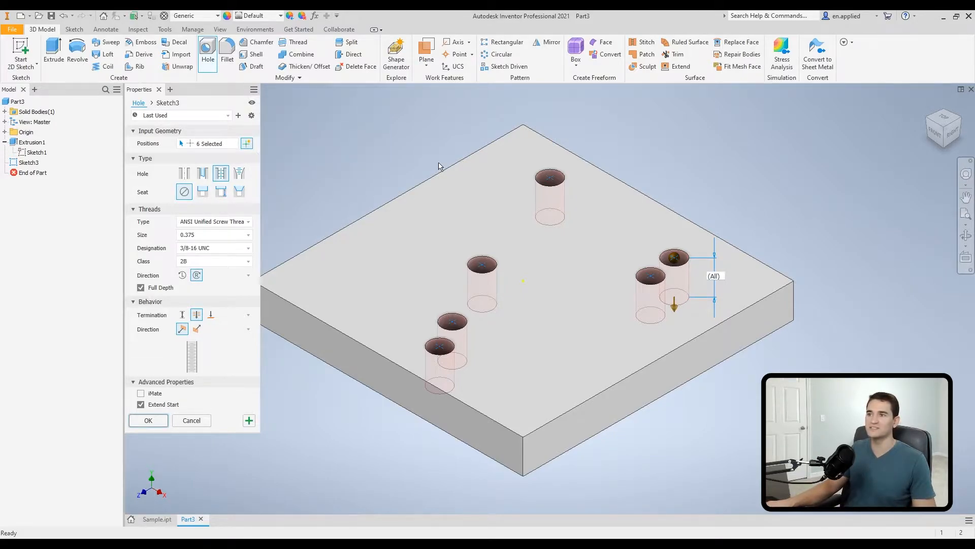
left_click(234, 143)
mouse_move(405, 109)
left_mouse_down()
mouse_move(510, 174)
mouse_move(609, 290)
left_mouse_up()
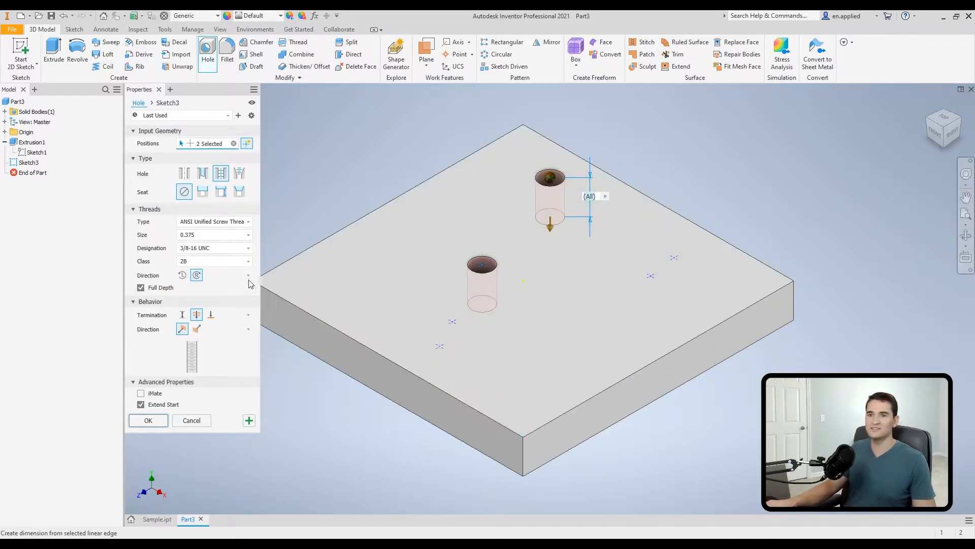
left_click(249, 422)
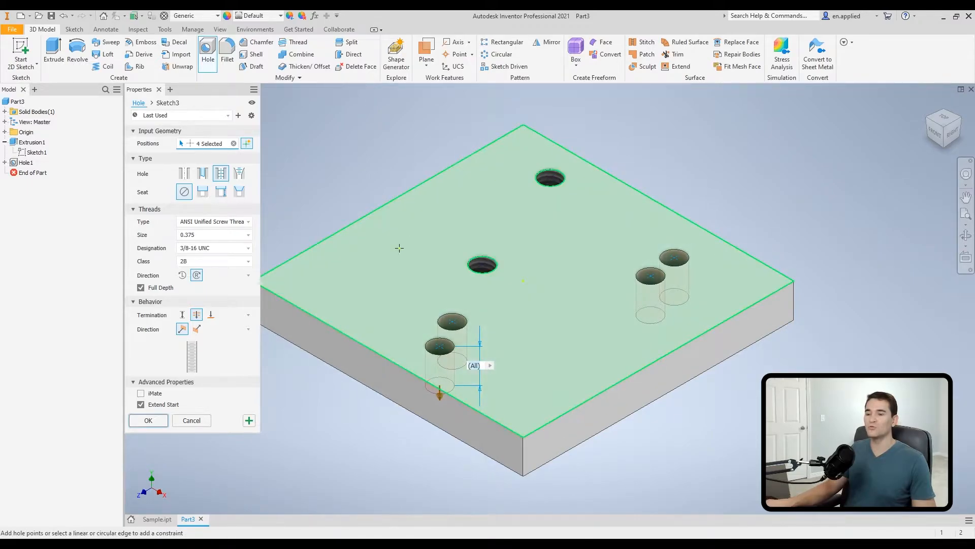
Set the thread size to 1.875, create holes at the four remaining center points and leave the Hole command.
left_click(254, 89)
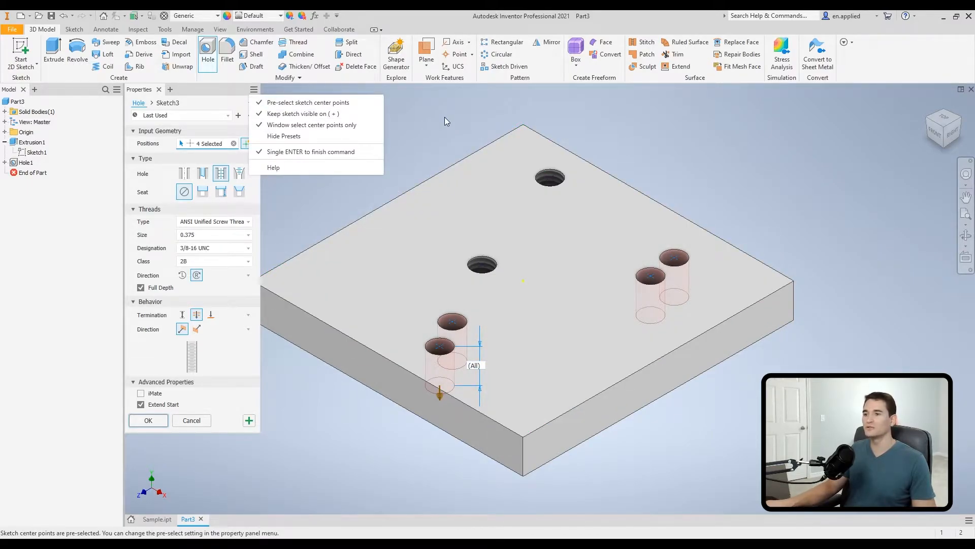
left_click(421, 188)
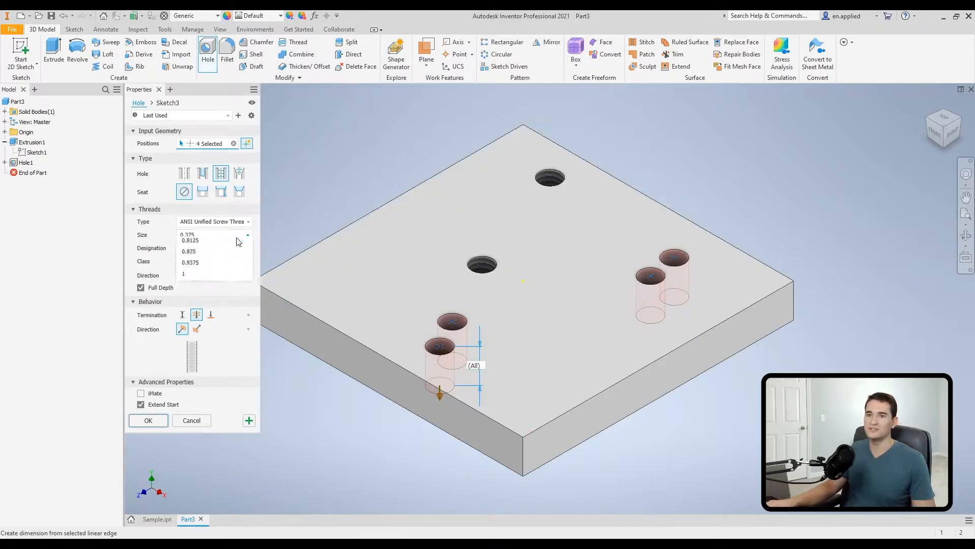
left_click(239, 235)
scroll(215, 285, "down", 5)
left_click(209, 320)
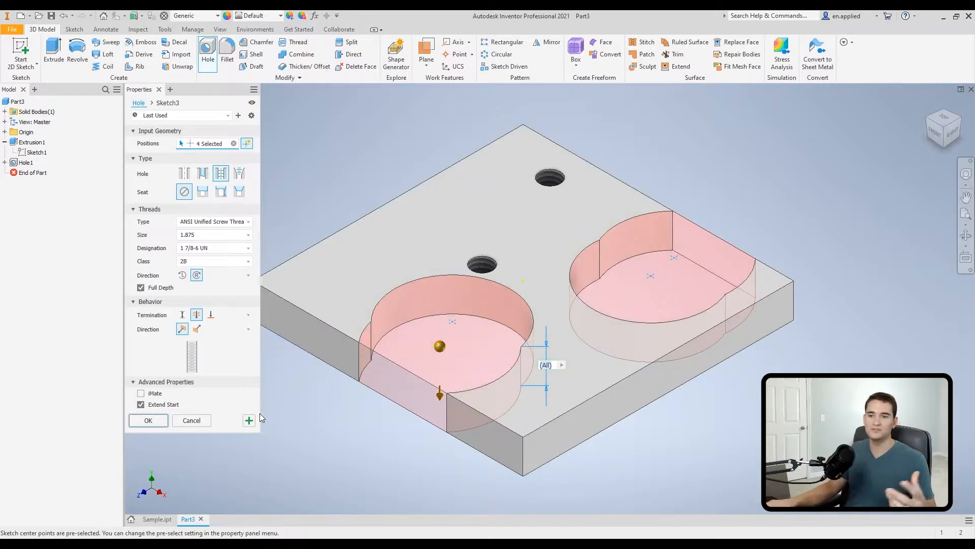
left_click(249, 420)
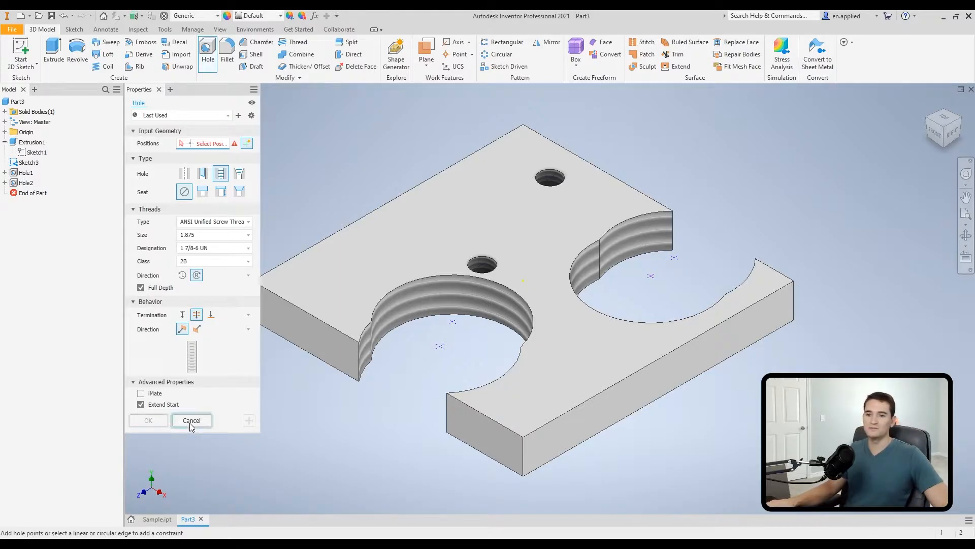
left_click(190, 422)
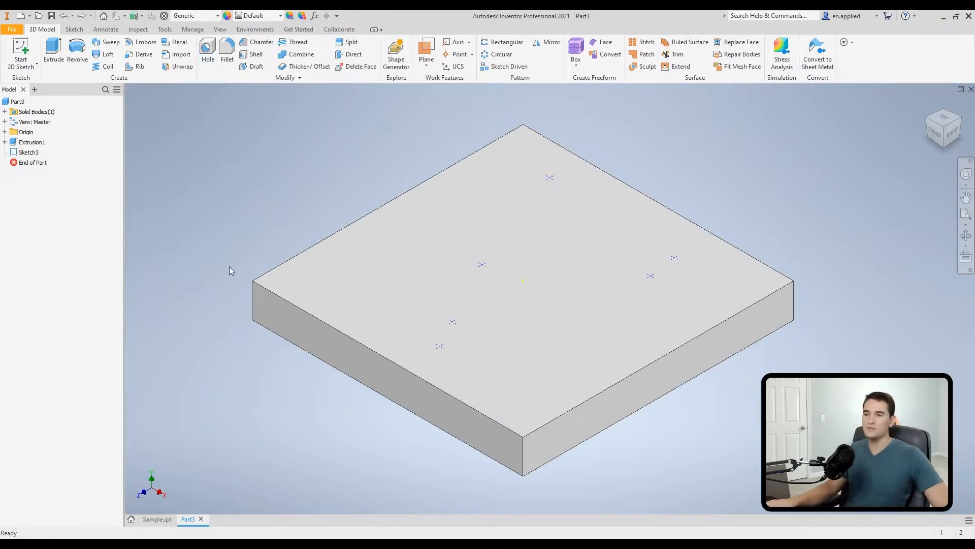
left_click(206, 53)
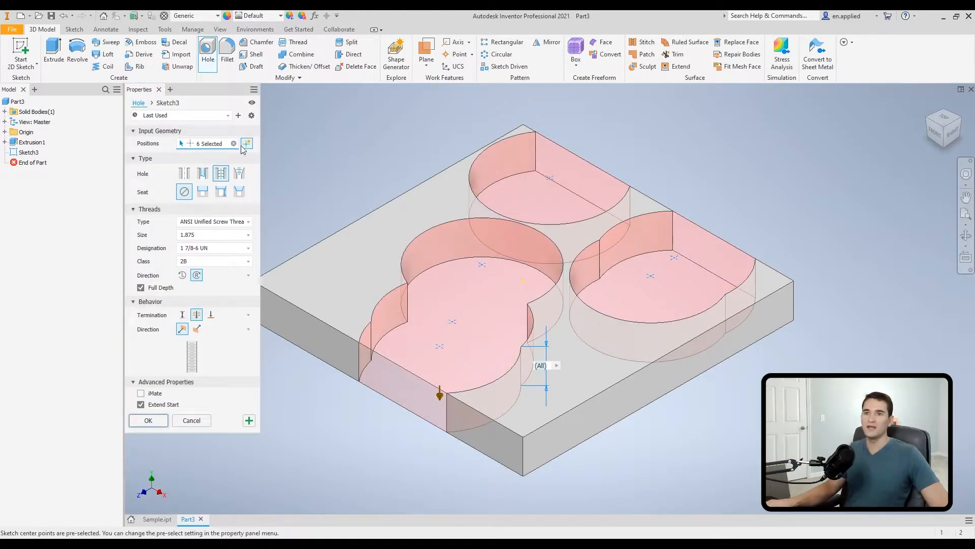
left_click(235, 145)
left_click(254, 89)
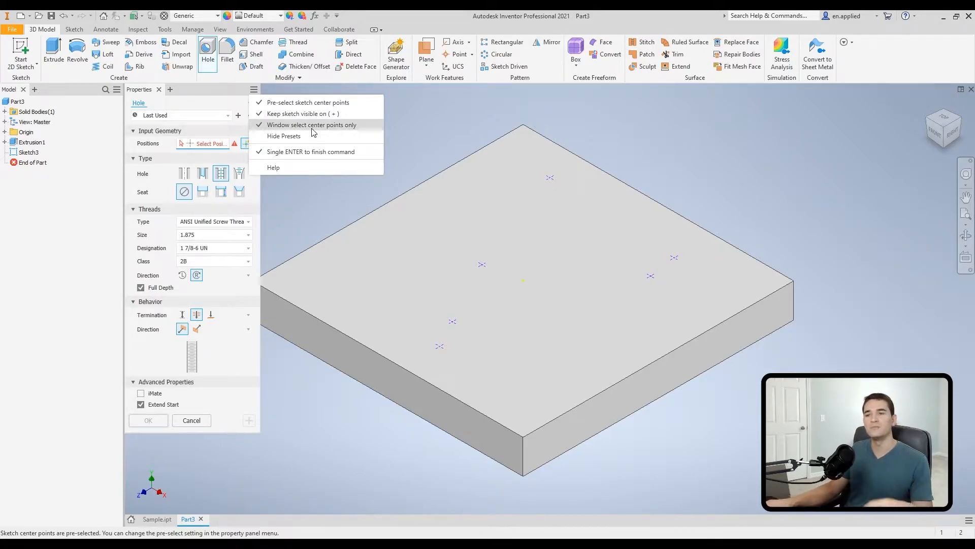
left_click(195, 421)
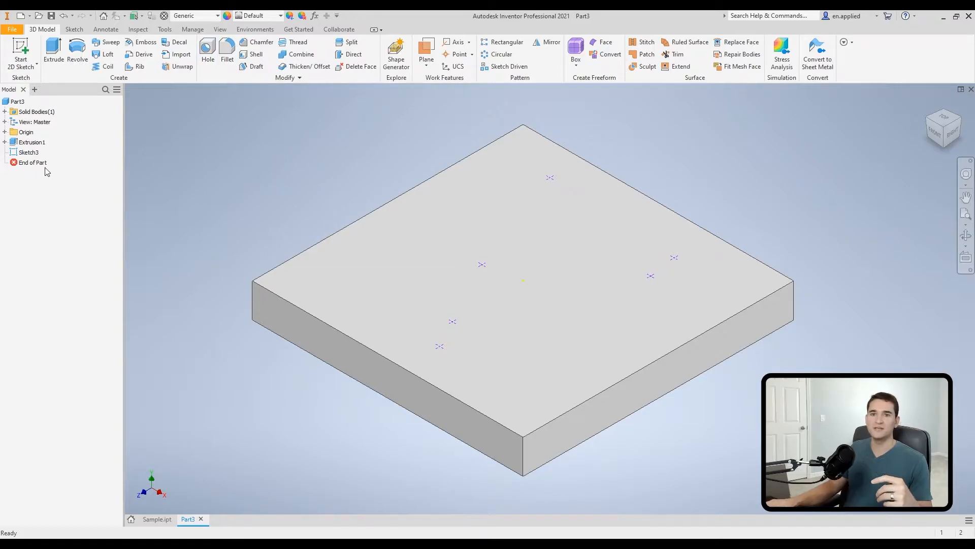
Edit the center-point sketch on the top face and add seven scattered ordinary sketch points with the center point style turned off.
double_click(28, 152)
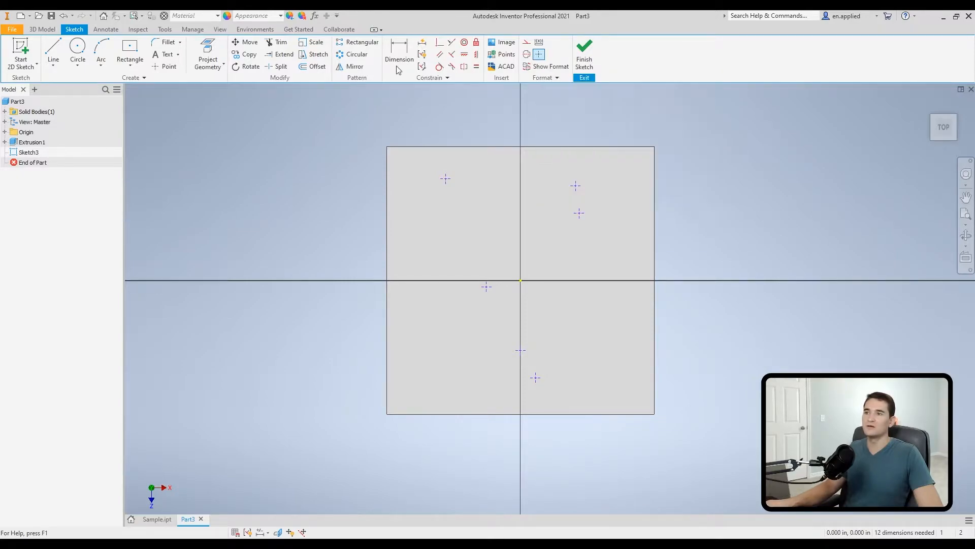
left_click(170, 67)
left_click(433, 226)
left_click(482, 223)
left_click(548, 246)
left_click(580, 307)
left_click(449, 331)
left_click(420, 281)
left_click(458, 350)
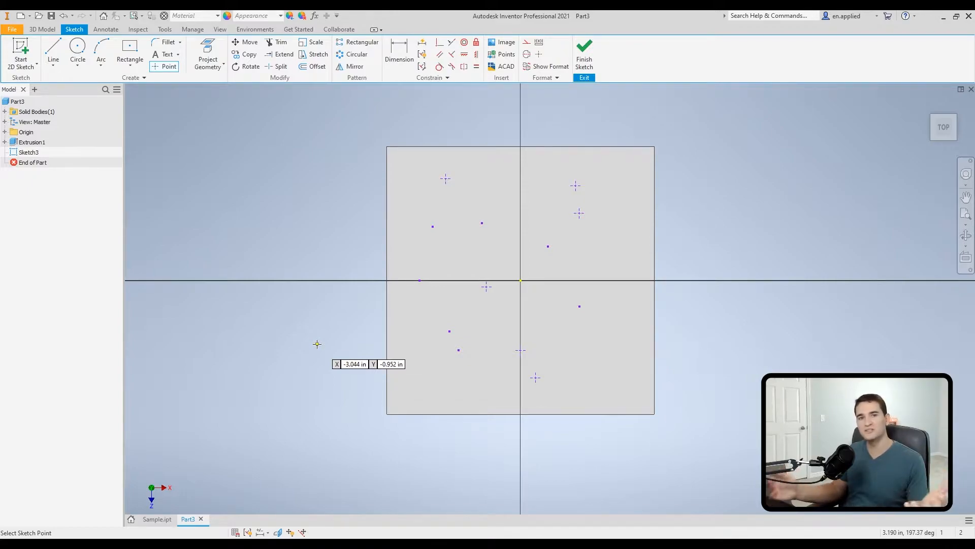
End point placement and finish the 2D sketch on the plate's top face.
right_click(338, 334)
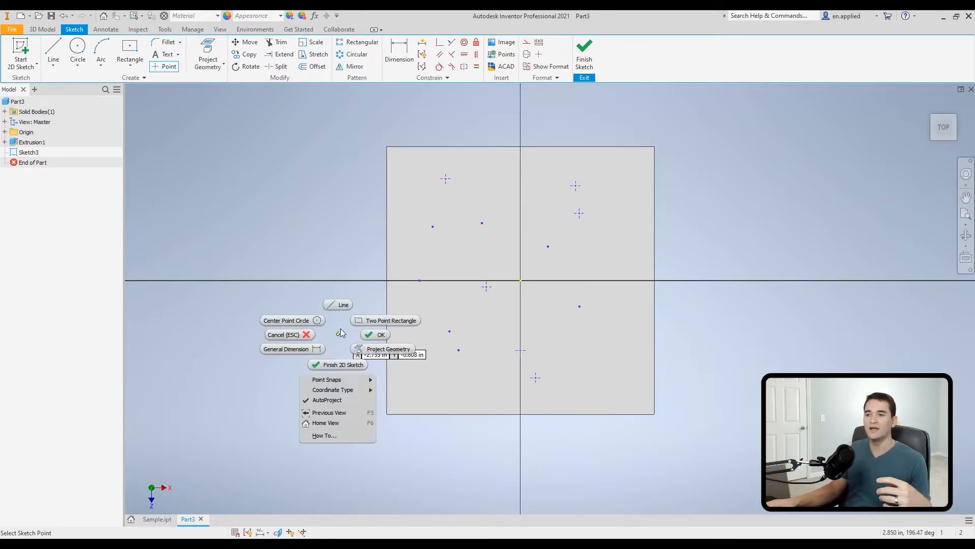
left_click(375, 334)
right_click(276, 263)
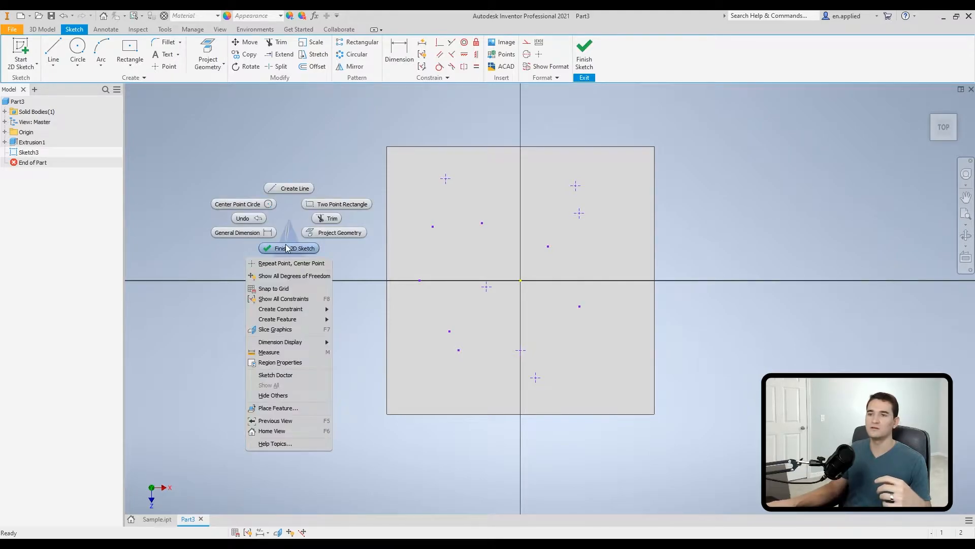
left_click(283, 248)
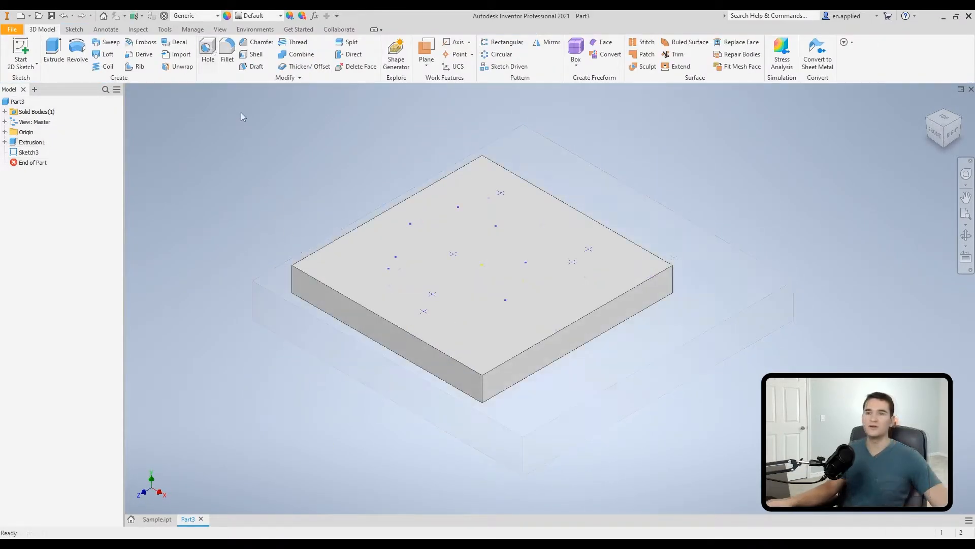
Start a Hole, check that window selection takes center points only, and window-select the whole plate to set the positions.
left_click(209, 56)
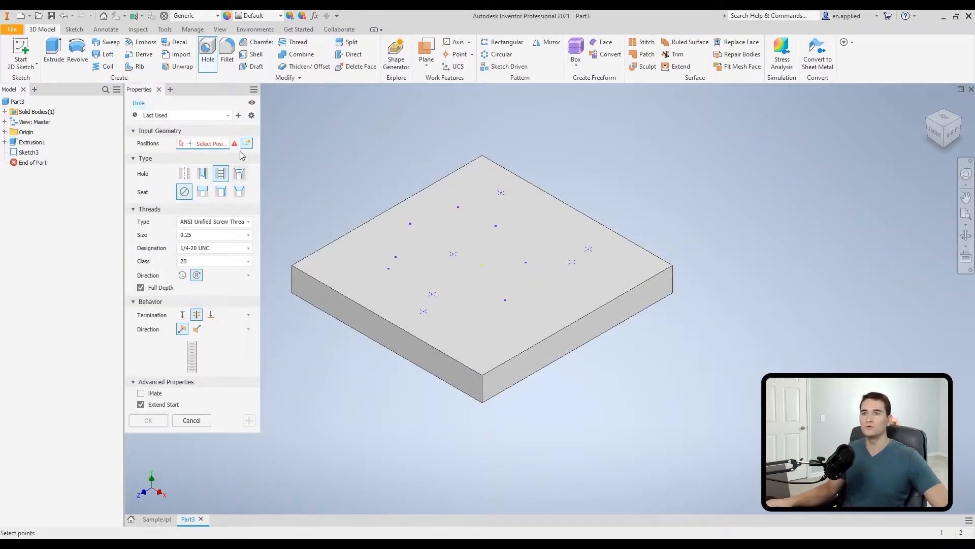
left_click(254, 89)
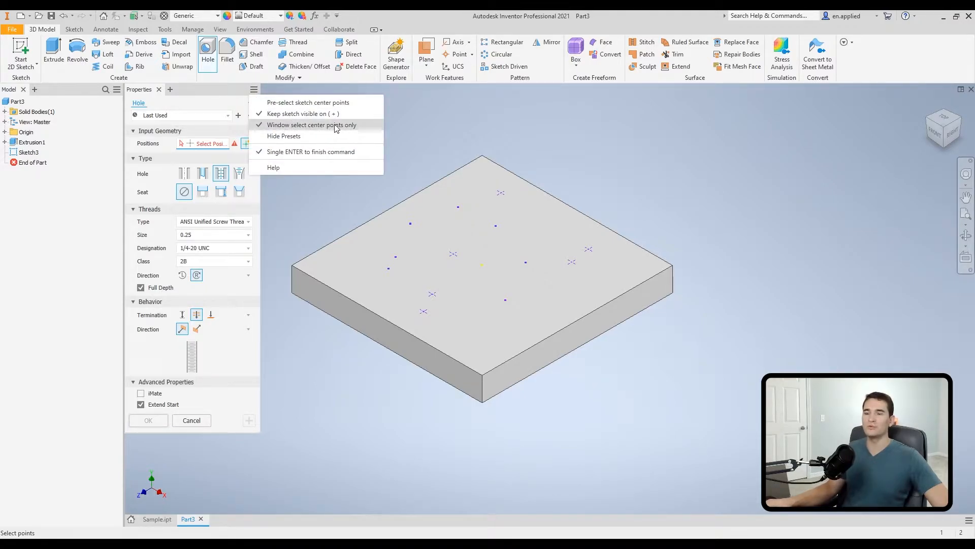
left_click(323, 203)
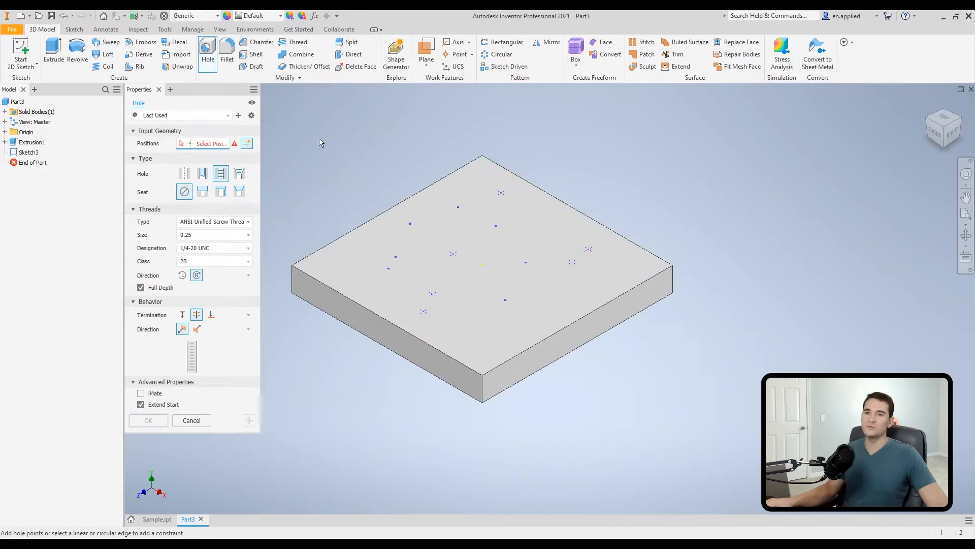
mouse_move(313, 149)
left_mouse_down()
mouse_move(477, 229)
mouse_move(623, 346)
mouse_move(700, 392)
left_mouse_up()
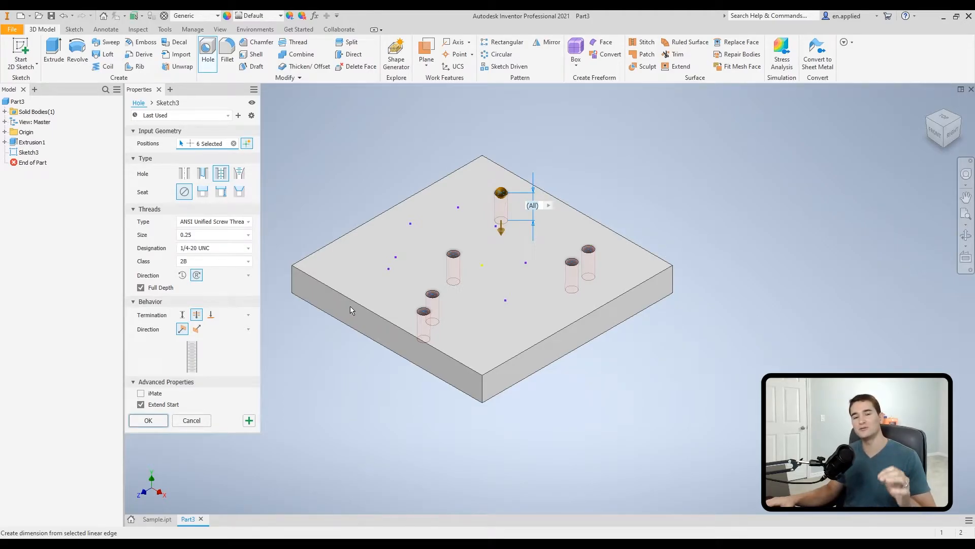
Hide the presets in the hole properties and show them again.
left_click(254, 90)
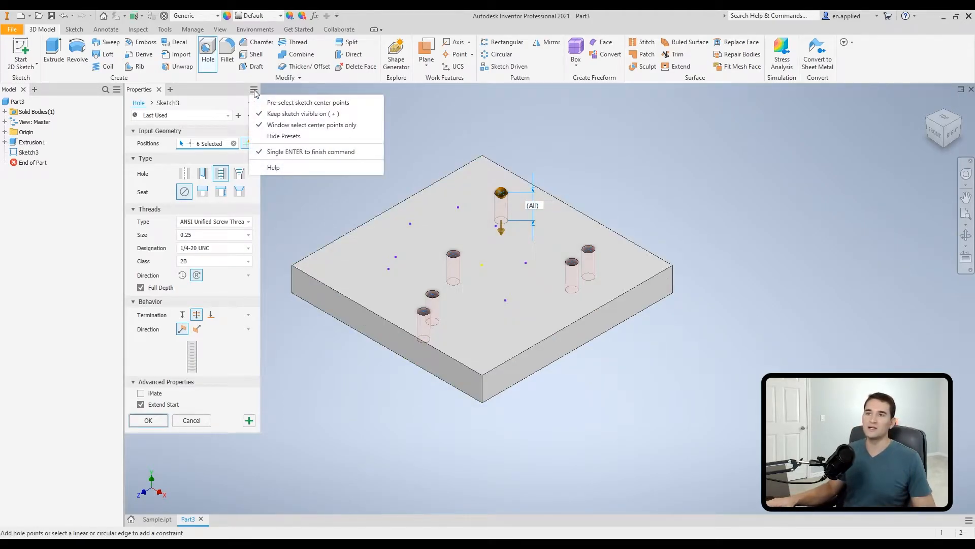
left_click(294, 137)
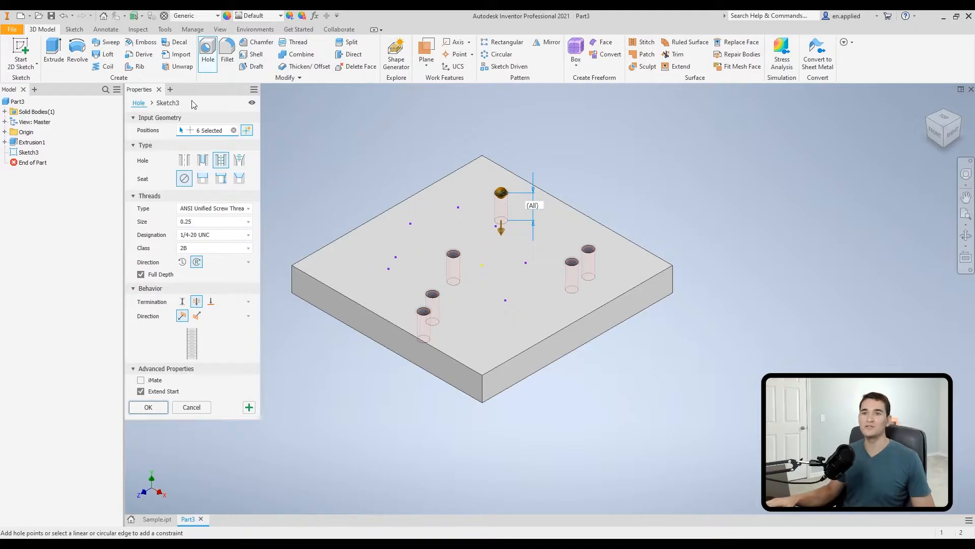
left_click(254, 90)
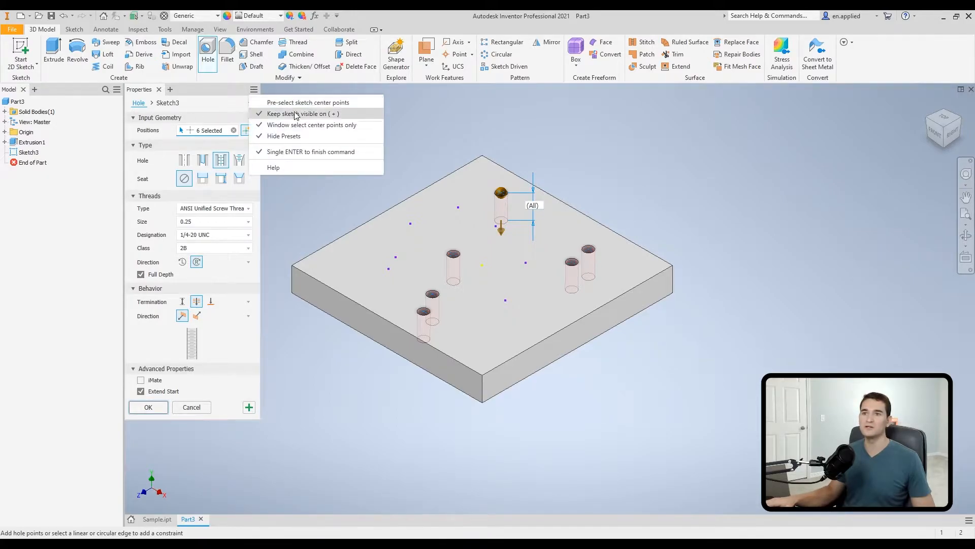
left_click(294, 136)
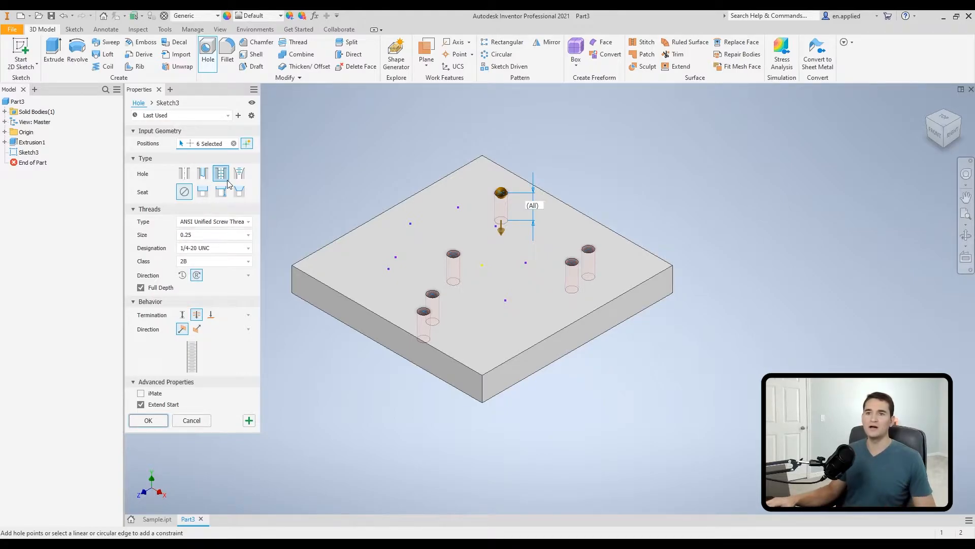
Change the hole type to Simple Hole and save the settings as a preset named ".250 Through".
left_click(185, 174)
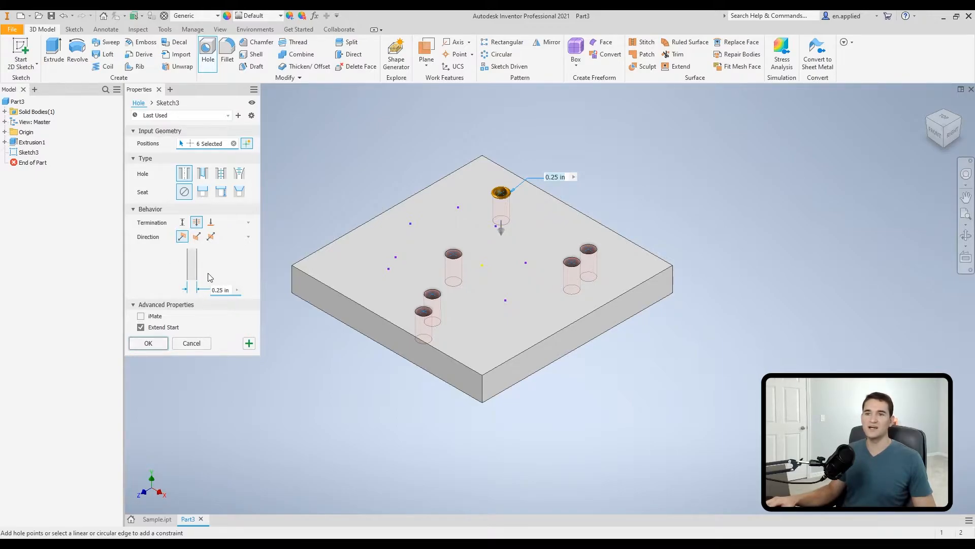
left_click(239, 116)
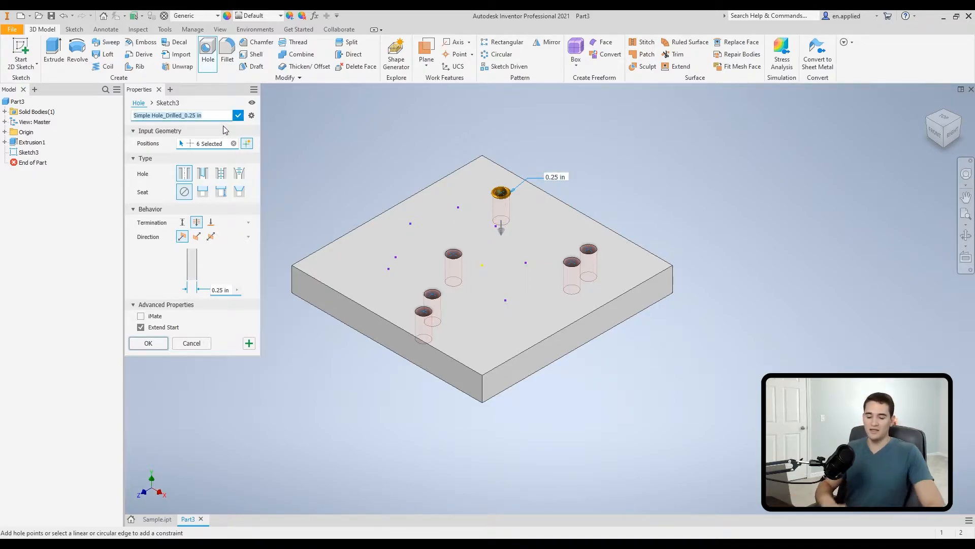
type(".250")
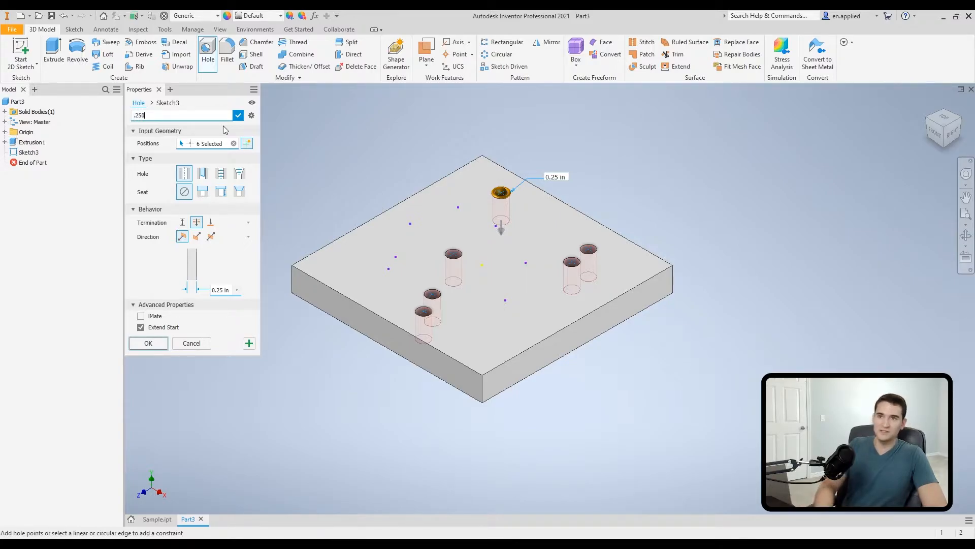
type(" Through")
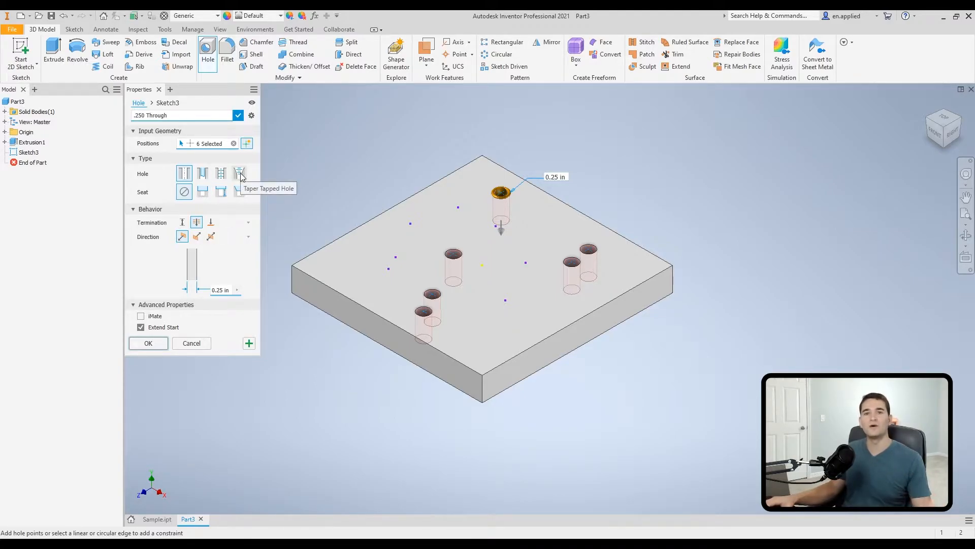
left_click(238, 116)
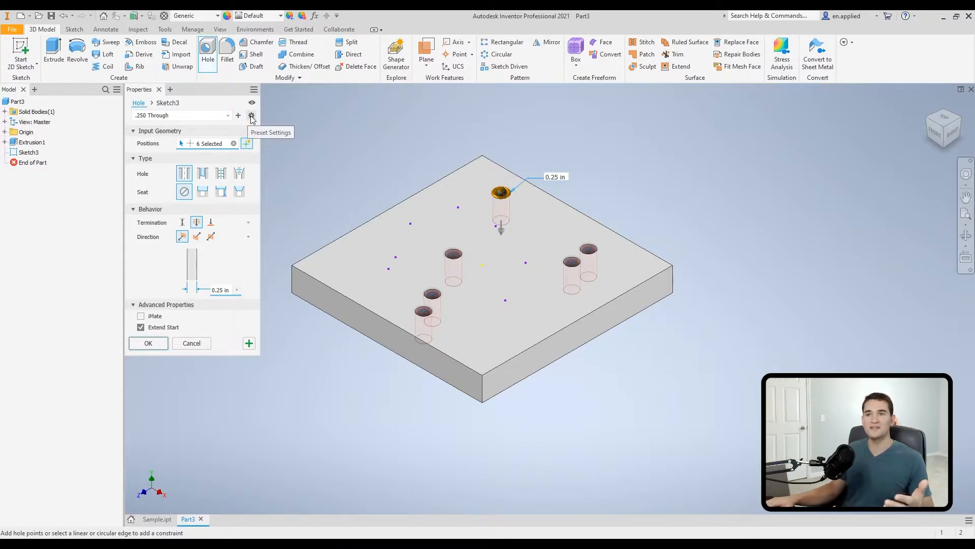
Delete the current hole preset ".250 Through" and check the list of remaining presets.
left_click(252, 116)
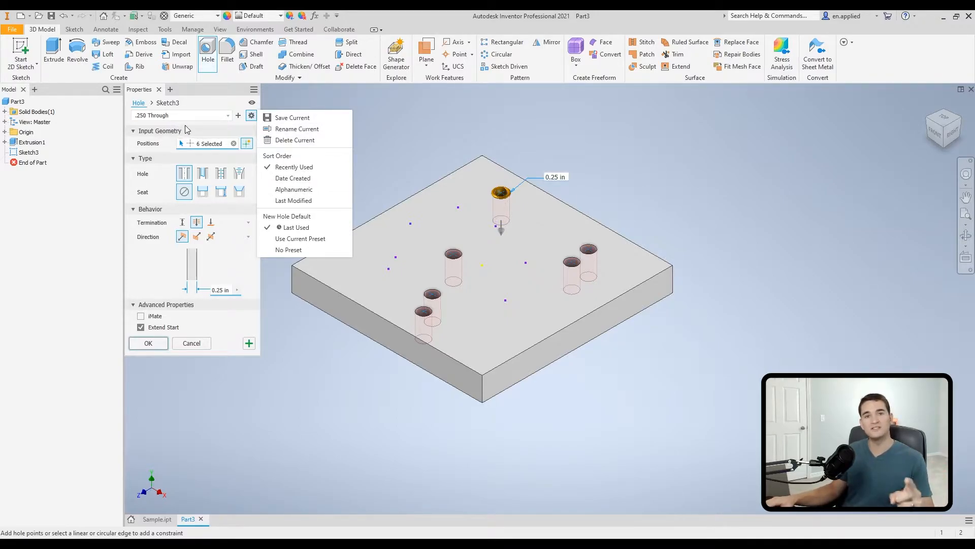
left_click(297, 142)
left_click(208, 115)
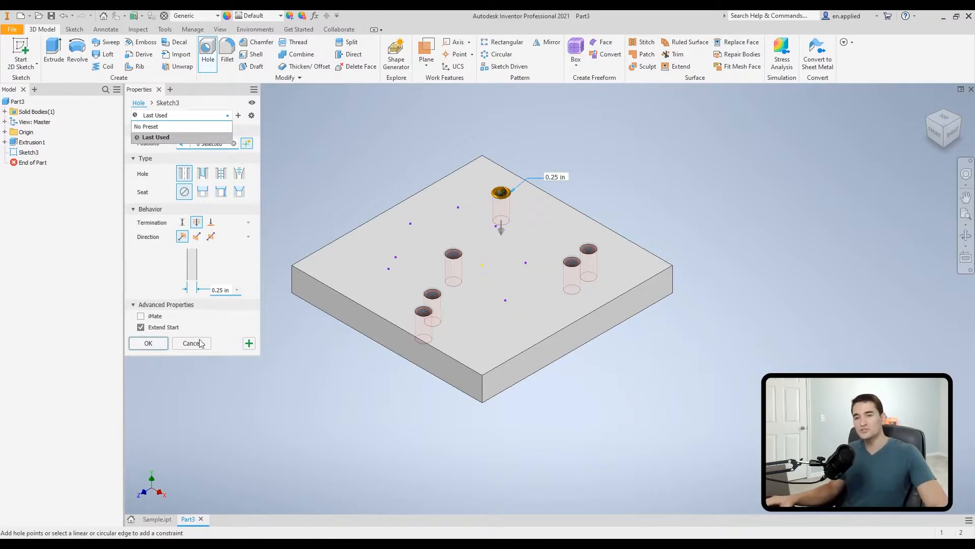
Review the Hole command's remaining options, including the single ENTER finish and Help.
left_click(254, 95)
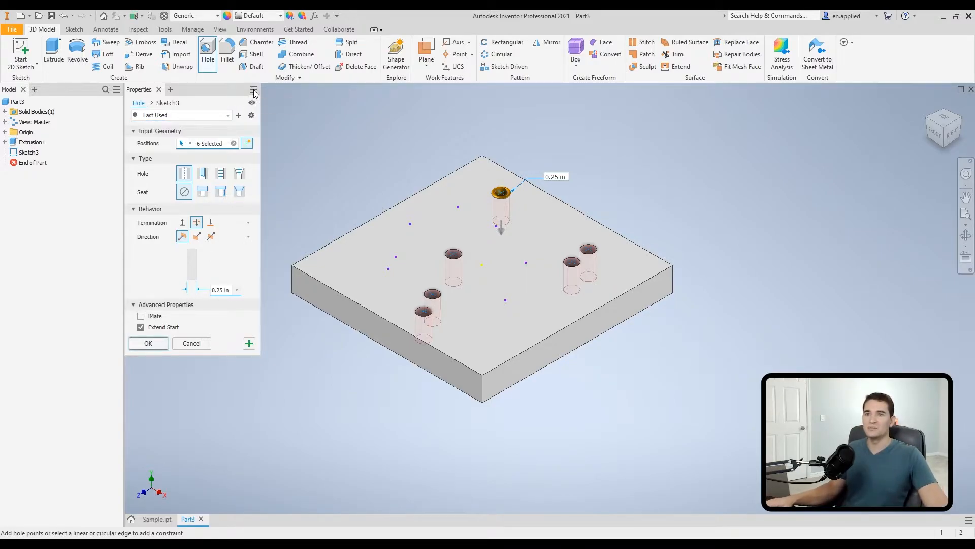
left_click(254, 91)
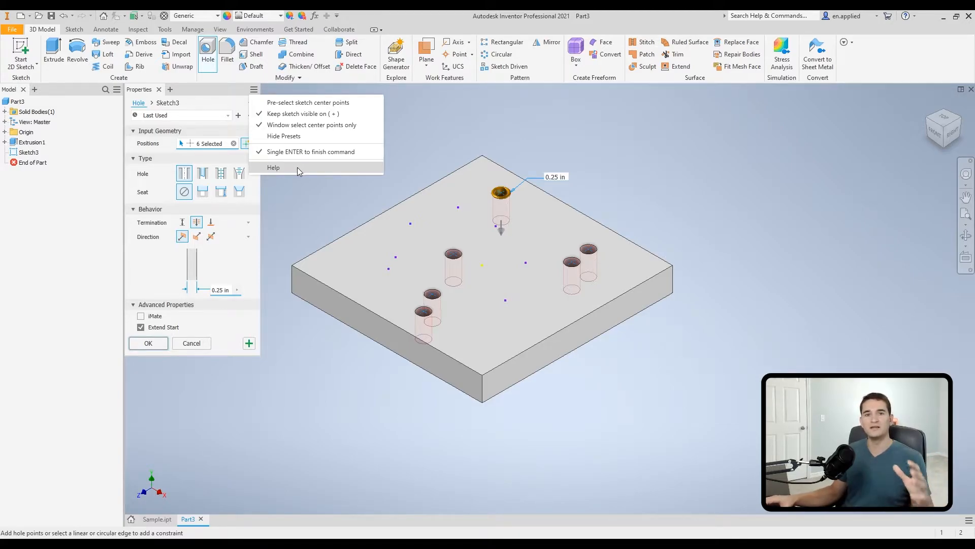
left_click(326, 208)
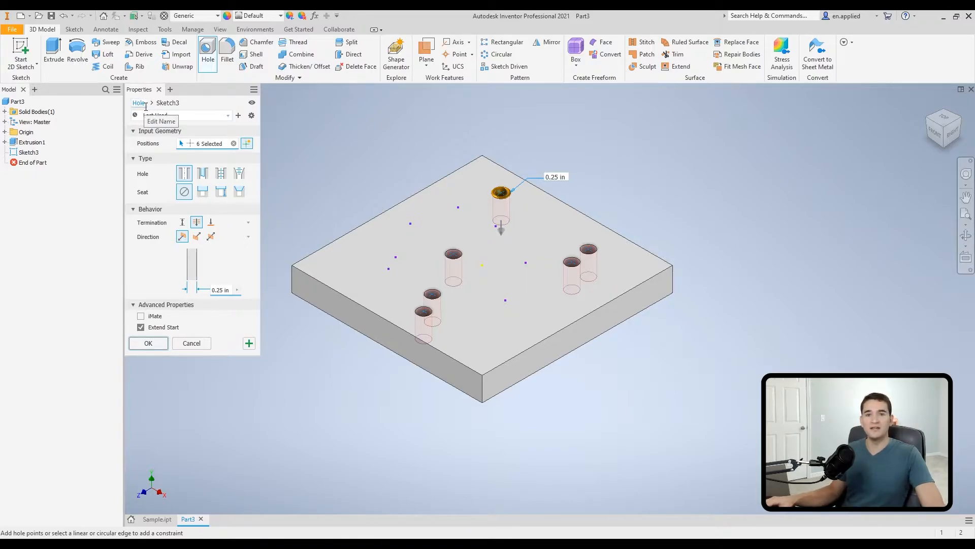
Open Sketch3 from within the hole, move the rear ordinary point slightly toward the back corner, return to the hole and leave its editing.
left_click(177, 105)
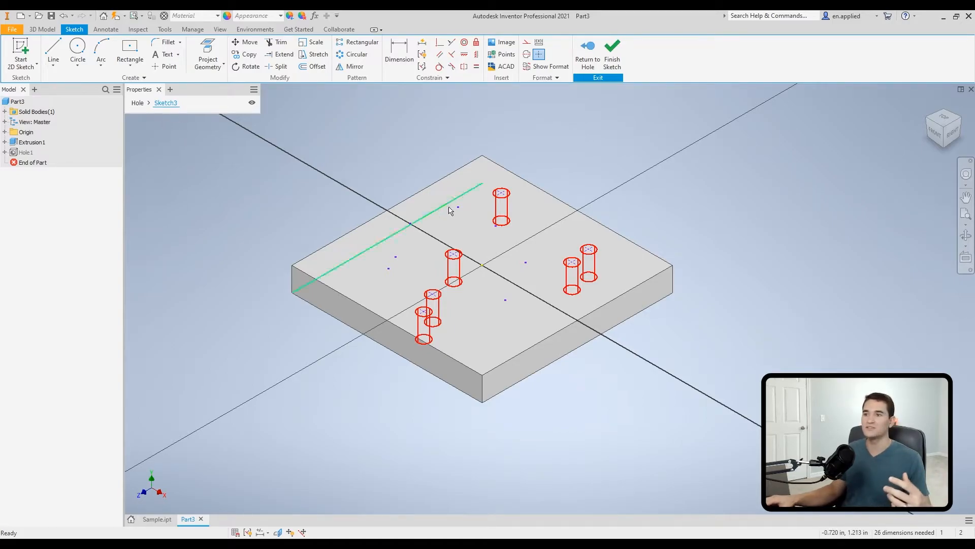
left_click_drag(458, 207, 464, 189)
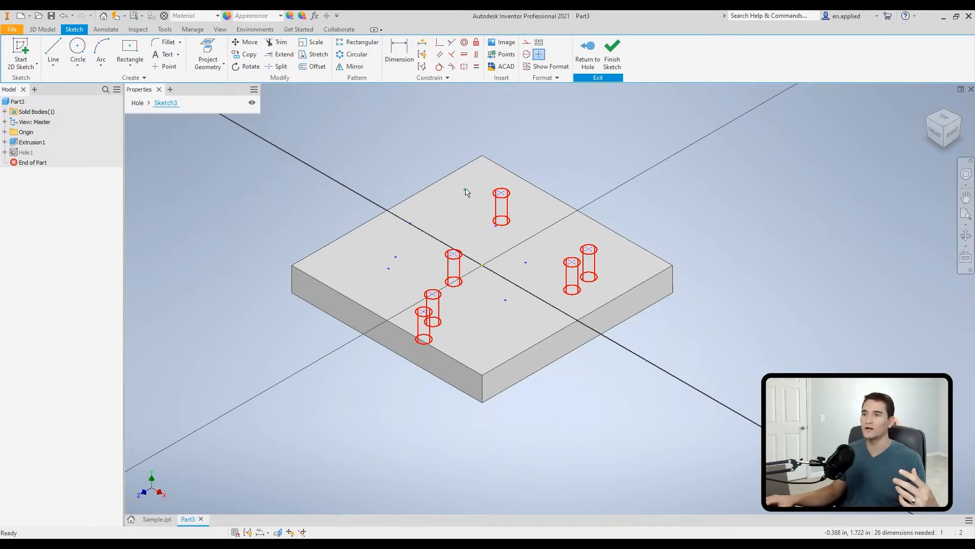
left_click(138, 103)
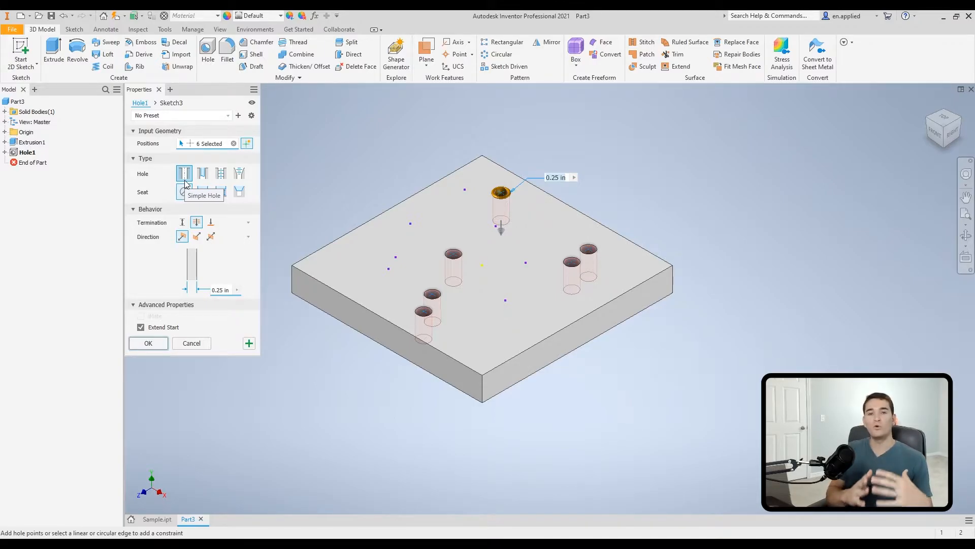
left_click(198, 344)
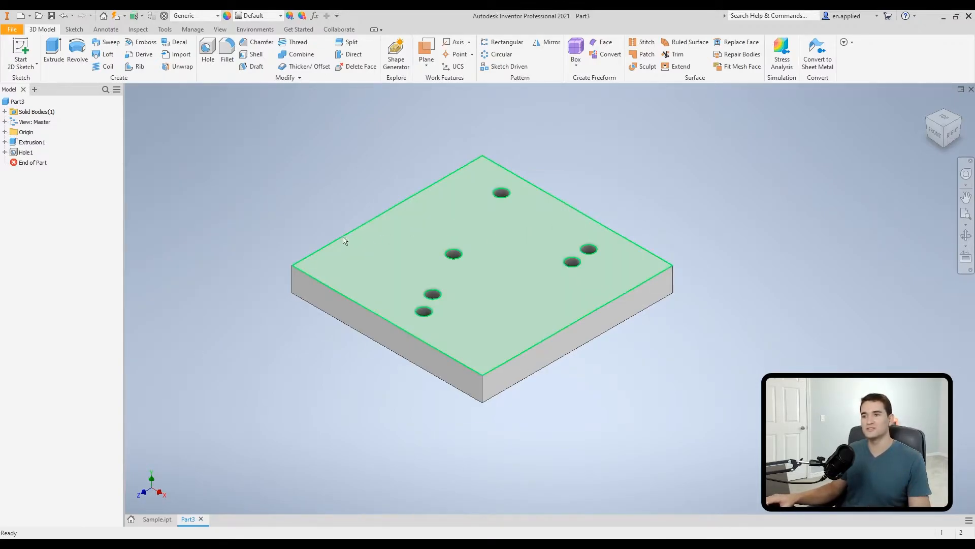
Delete the hole feature together with its sketch from the plate.
left_click(5, 152)
left_click(25, 152)
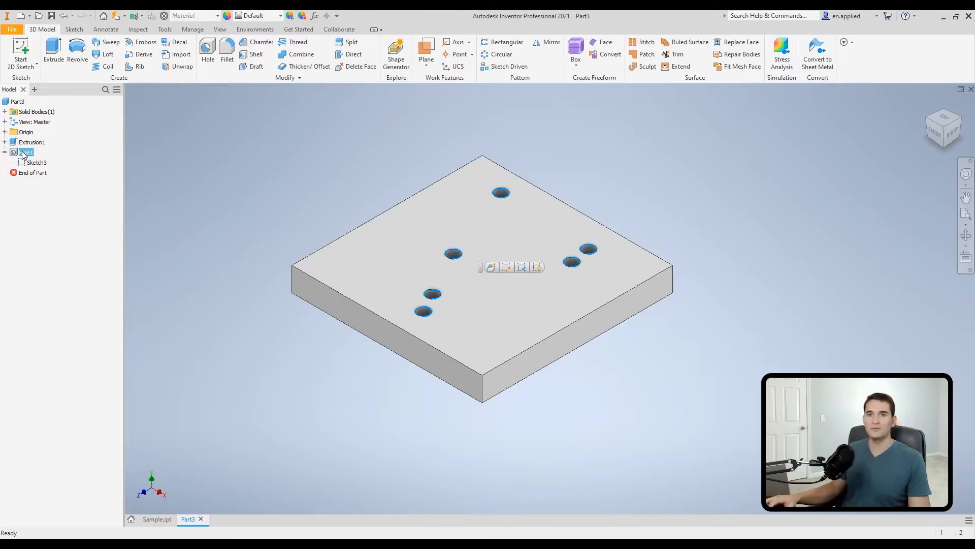
left_click(41, 162, "ctrl")
key("Delete")
left_click(129, 141)
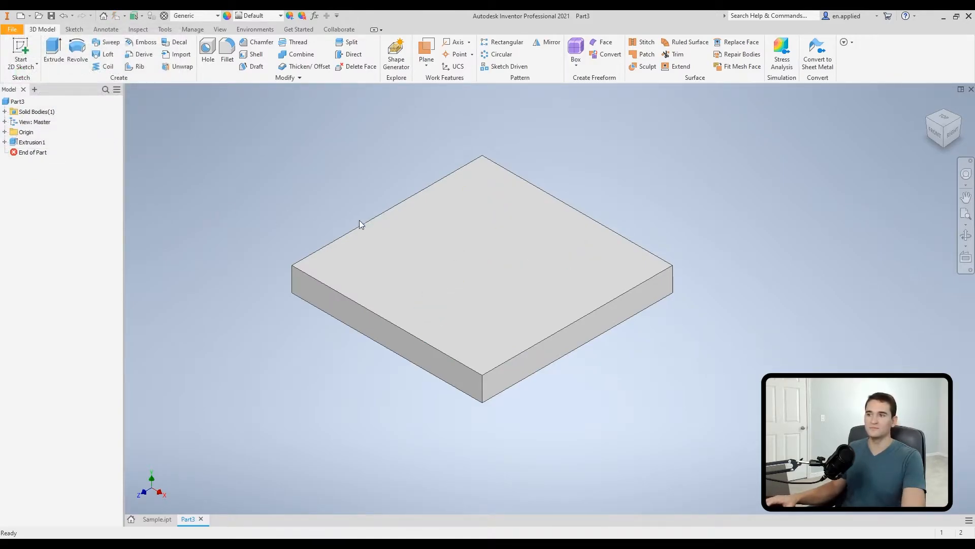
Start a Hole and place five scattered positions directly on the top face plus one at the face's center.
left_click(211, 47)
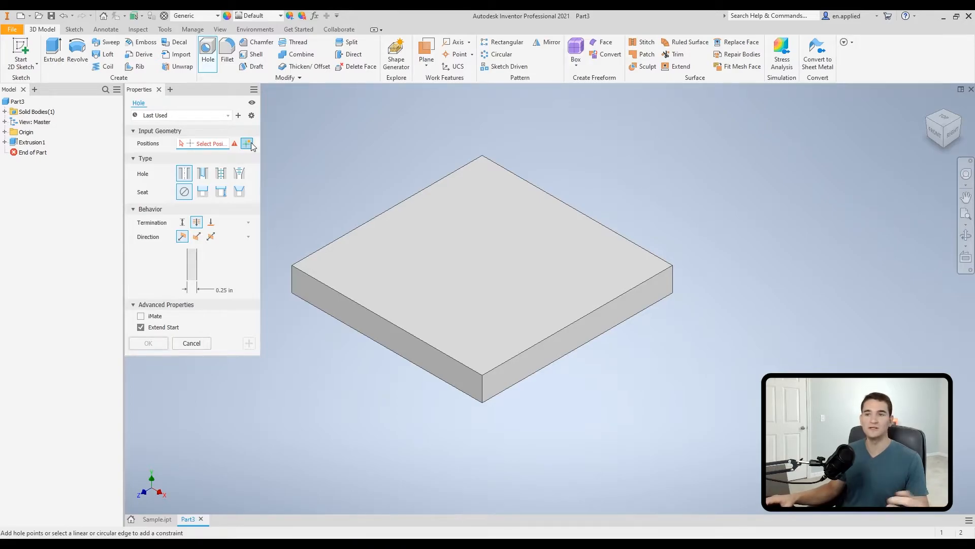
left_click(440, 215)
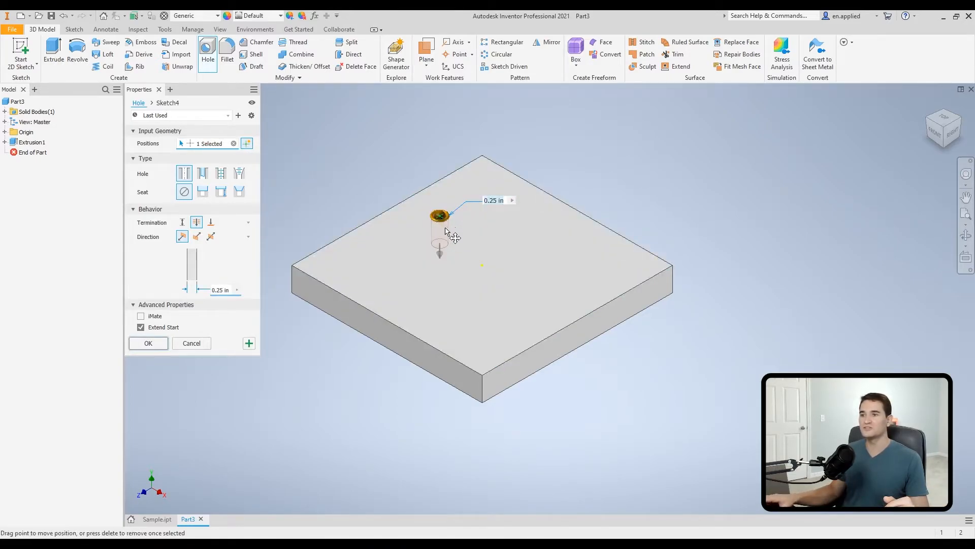
left_click(516, 243)
left_click(435, 278)
left_click(372, 264)
left_click(455, 303)
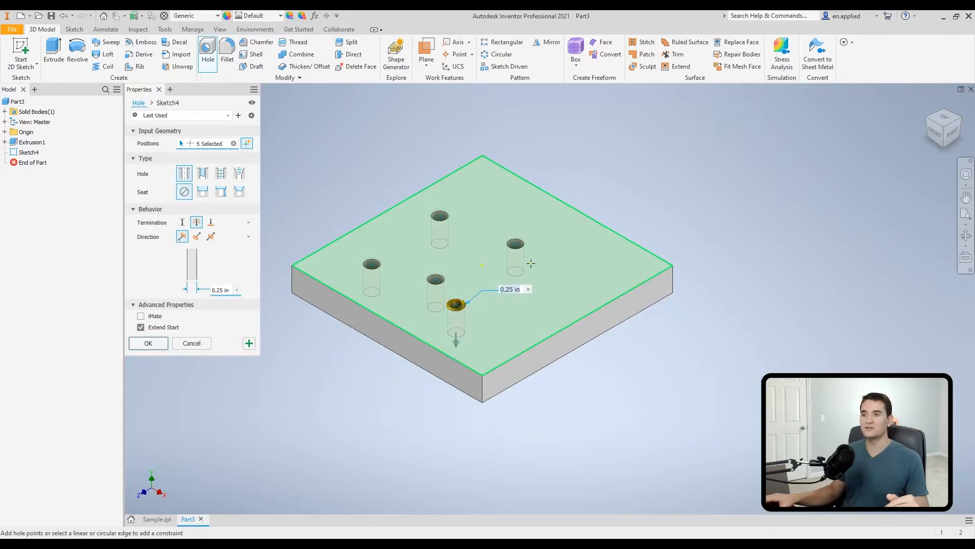
left_click(481, 265)
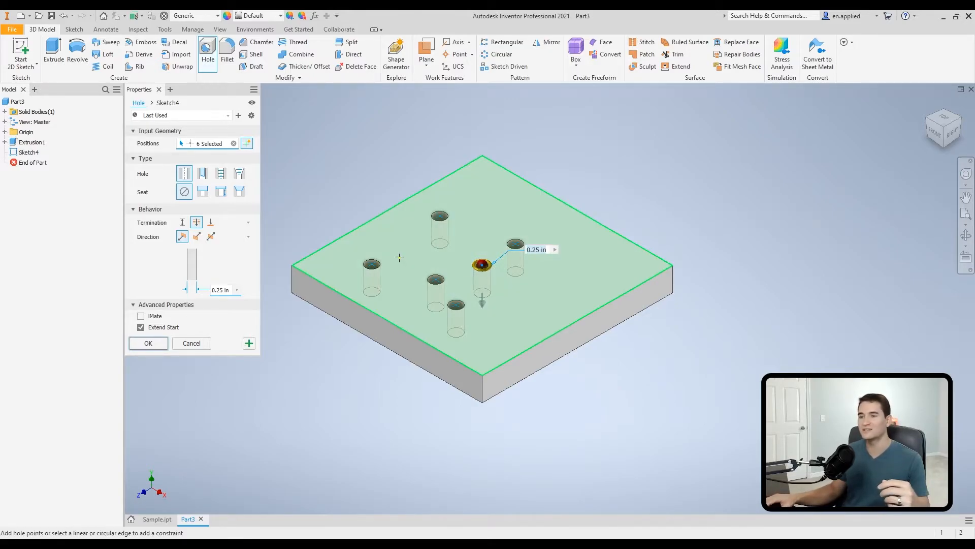
Turn the creation of new center points for hole positions off and back on.
left_click(247, 143)
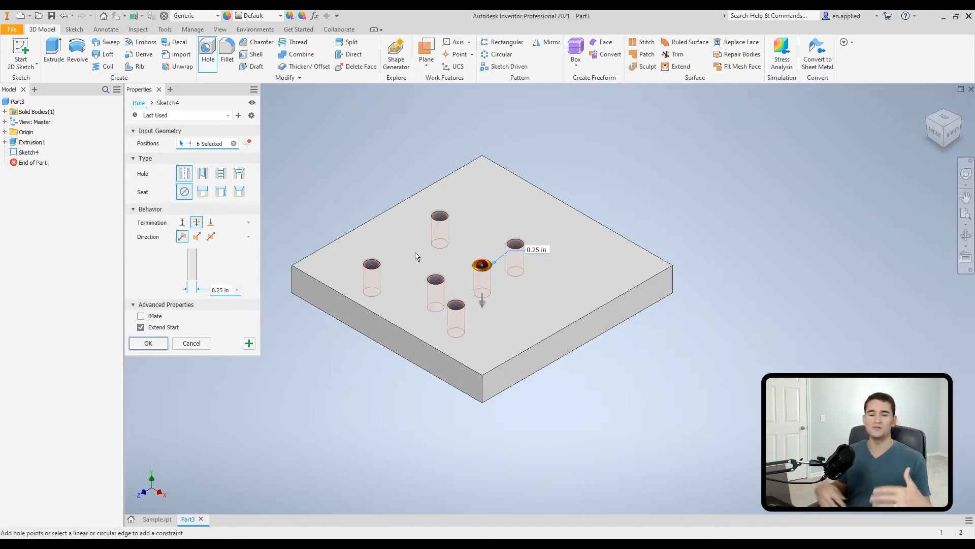
left_click(247, 144)
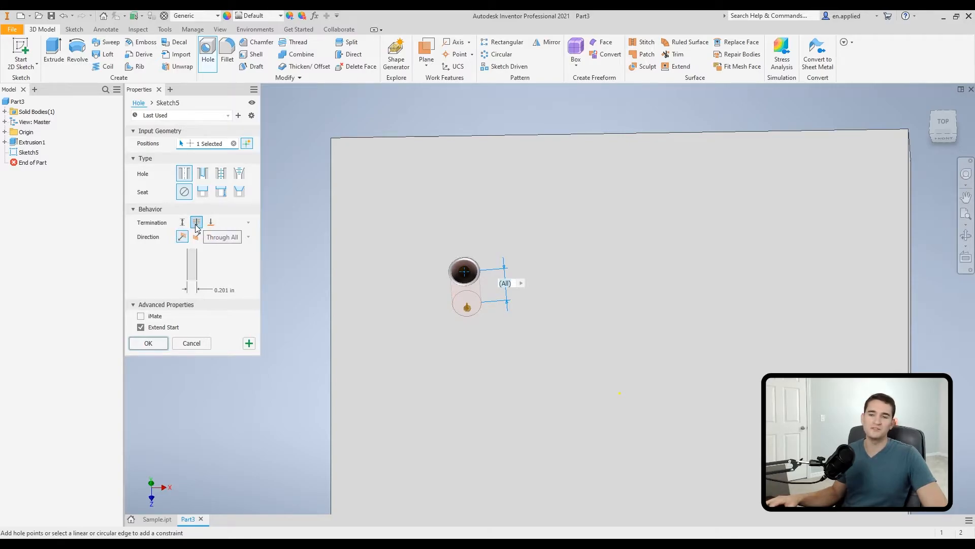
Set the single simple hole's termination to Distance.
left_click(182, 222)
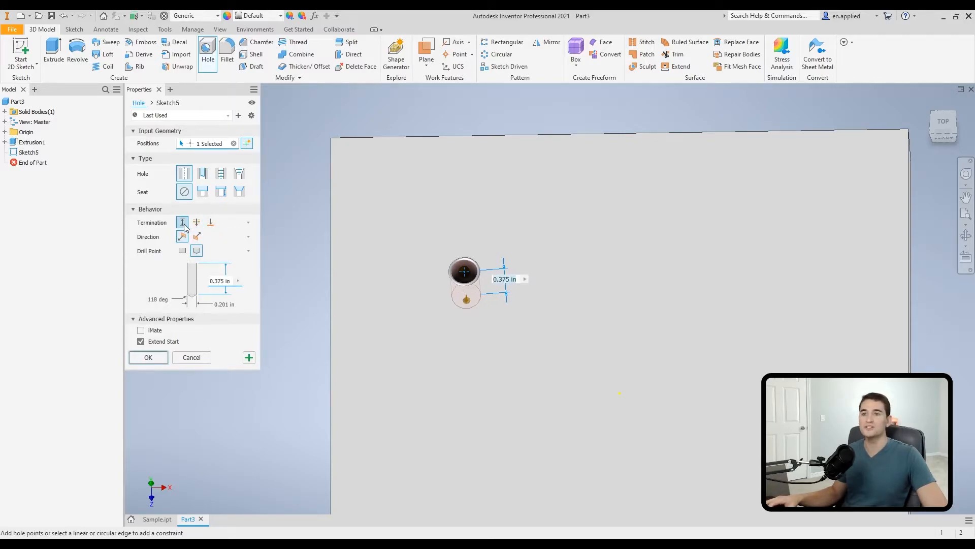
middle_click_drag(431, 320, 455, 345, "shift")
scroll(449, 307, "down", 3)
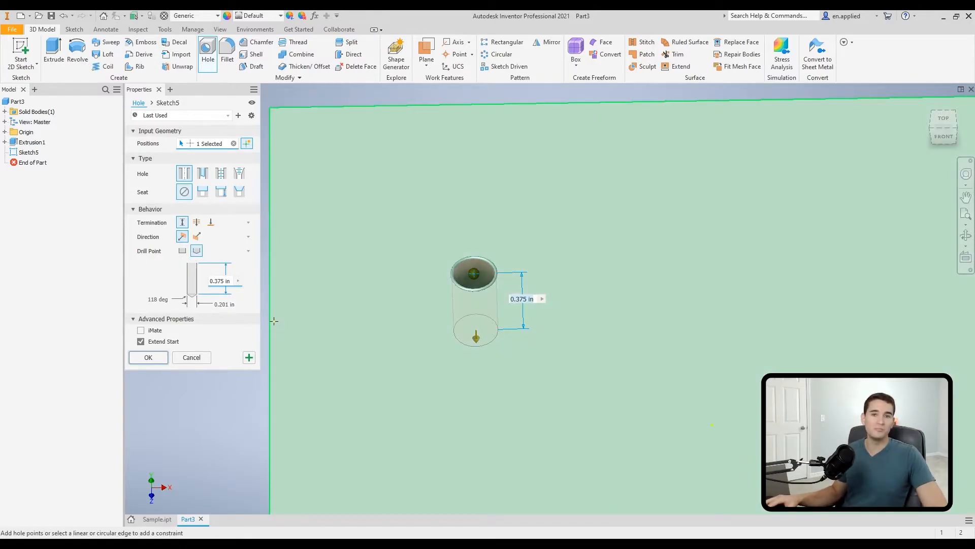
Switch the simple hole's drill point to flat and back to angled.
middle_click_drag(436, 351, 460, 257, "shift")
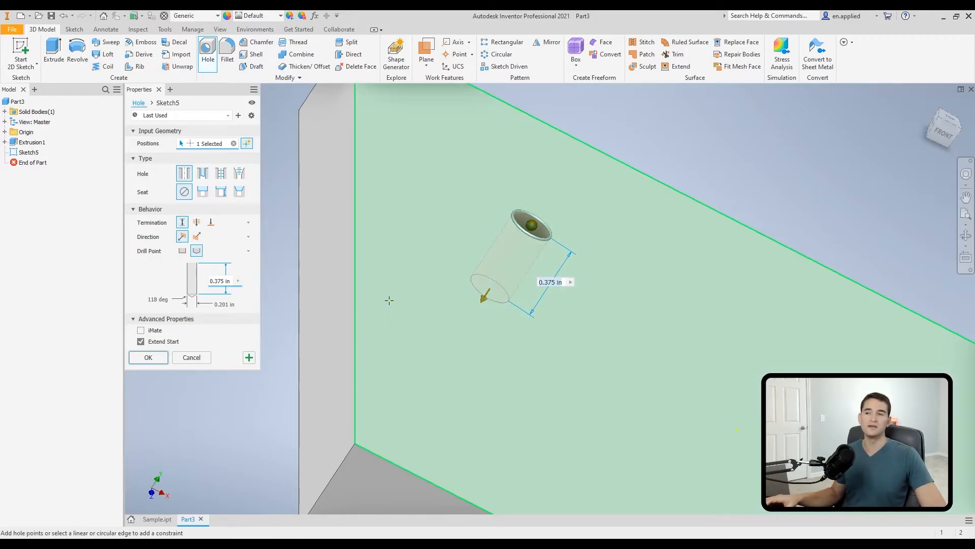
scroll(414, 279, "up", 3)
middle_click_drag(437, 269, 427, 300, "shift")
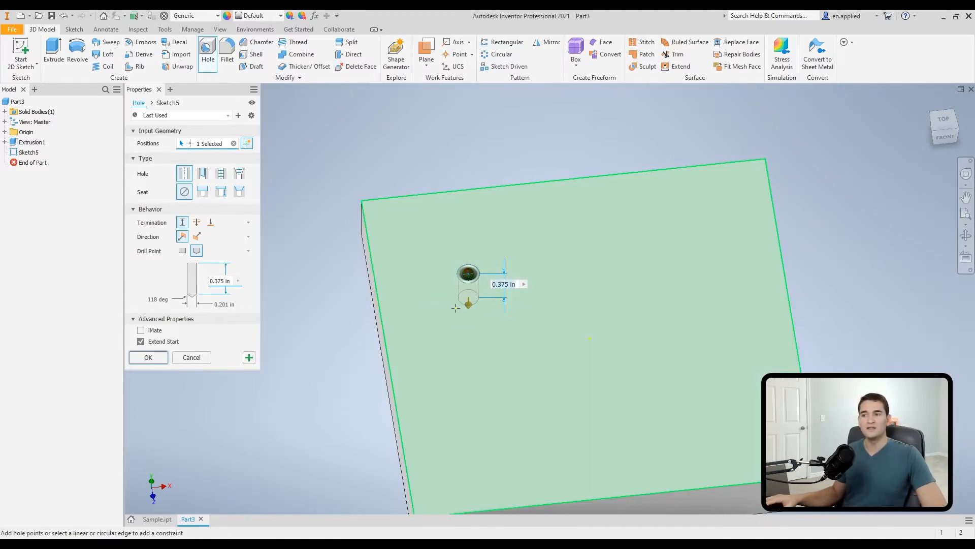
middle_click_drag(441, 334, 393, 301)
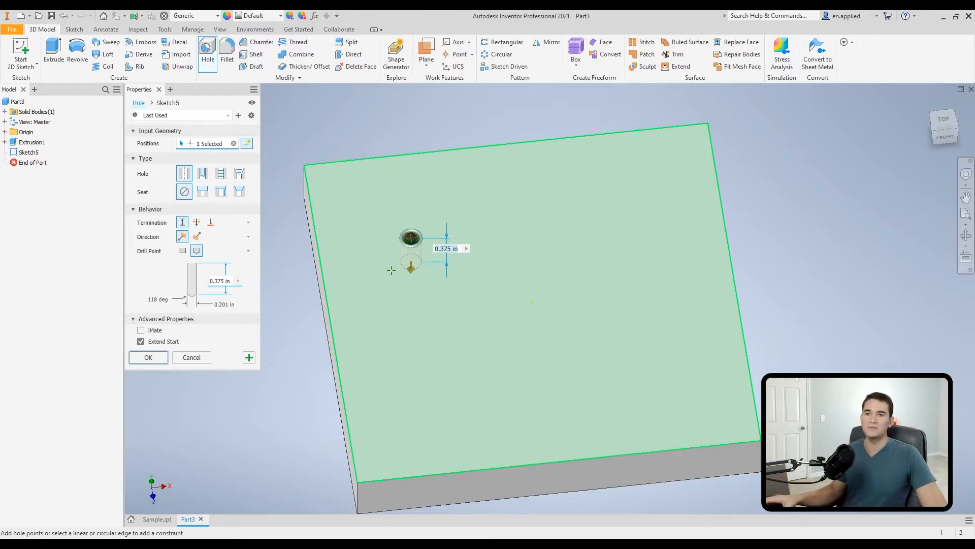
scroll(417, 250, "up", 2)
mouse_move(416, 250)
middle_mouse_down("shift")
mouse_move(433, 285)
mouse_move(414, 278)
mouse_move(415, 265)
middle_mouse_up("shift")
left_click(183, 253)
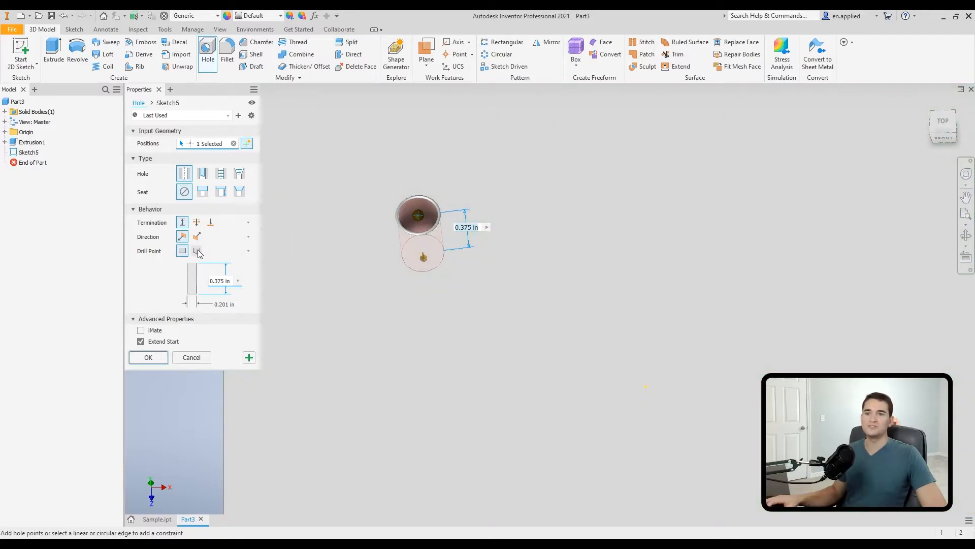
left_click(196, 250)
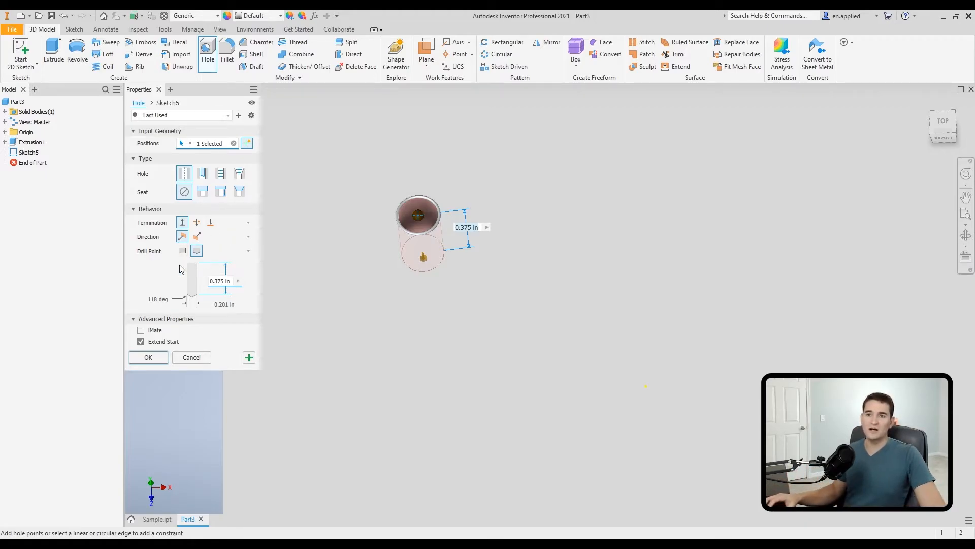
Change the Termination option's selector style to Dropdown and back to Icons.
left_click(249, 222)
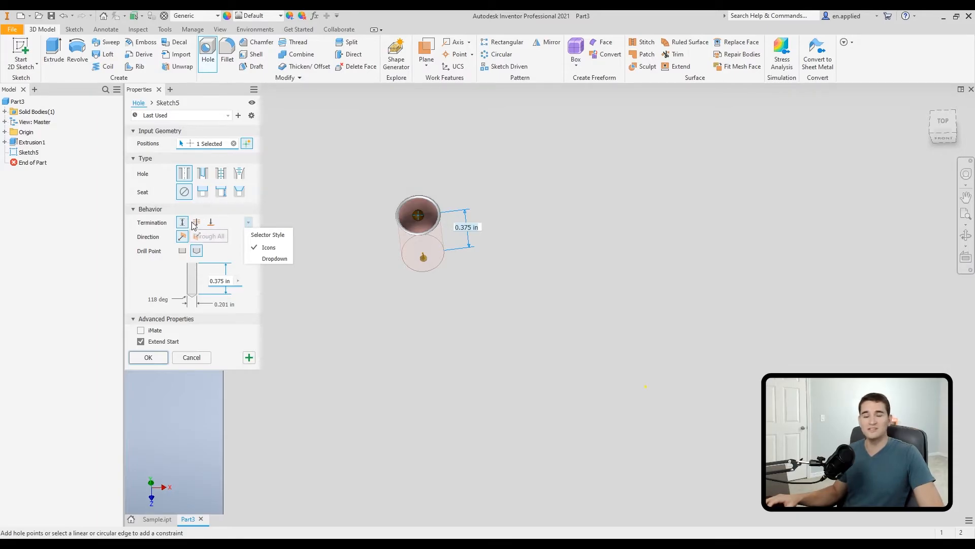
left_click(271, 259)
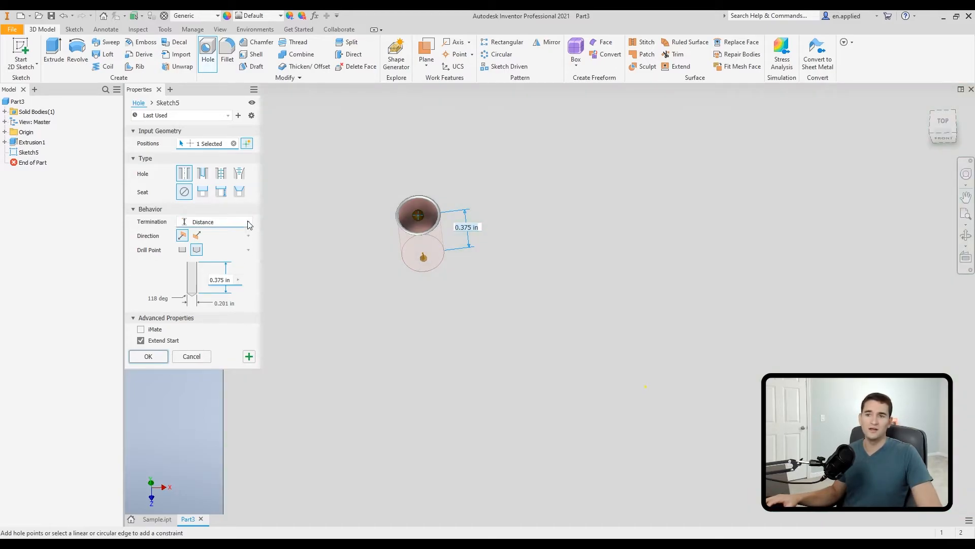
left_click(248, 221)
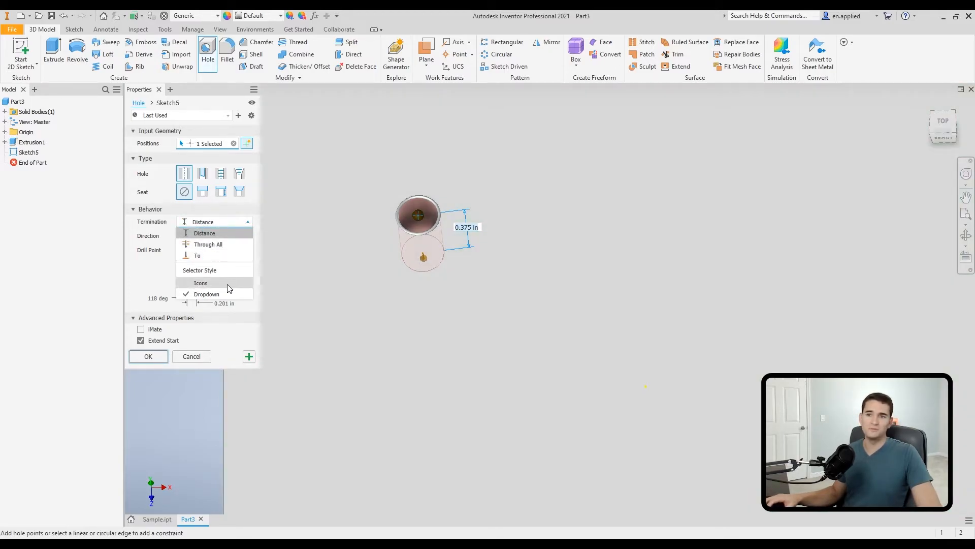
left_click(202, 282)
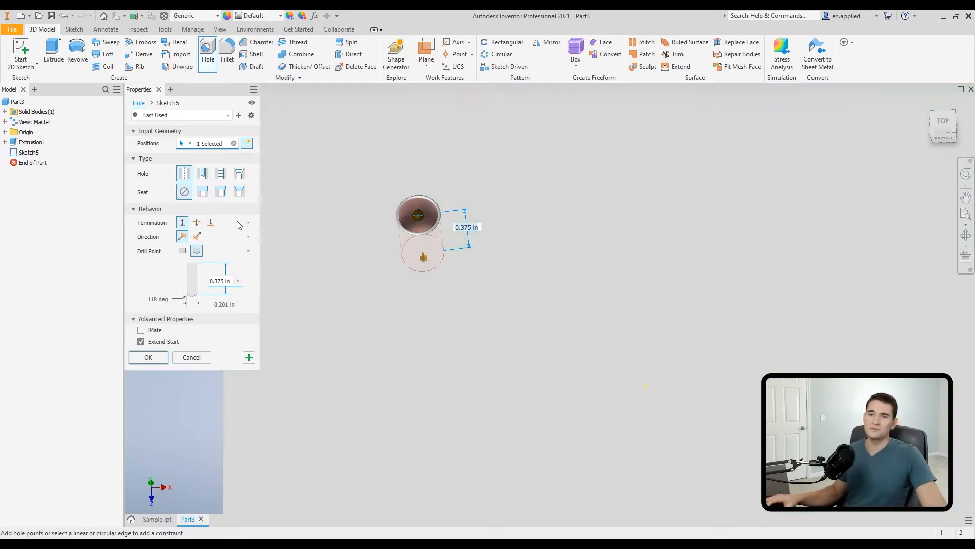
Try the Through All termination on the hole, and the To termination ending at the plate's bottom face.
left_click(196, 222)
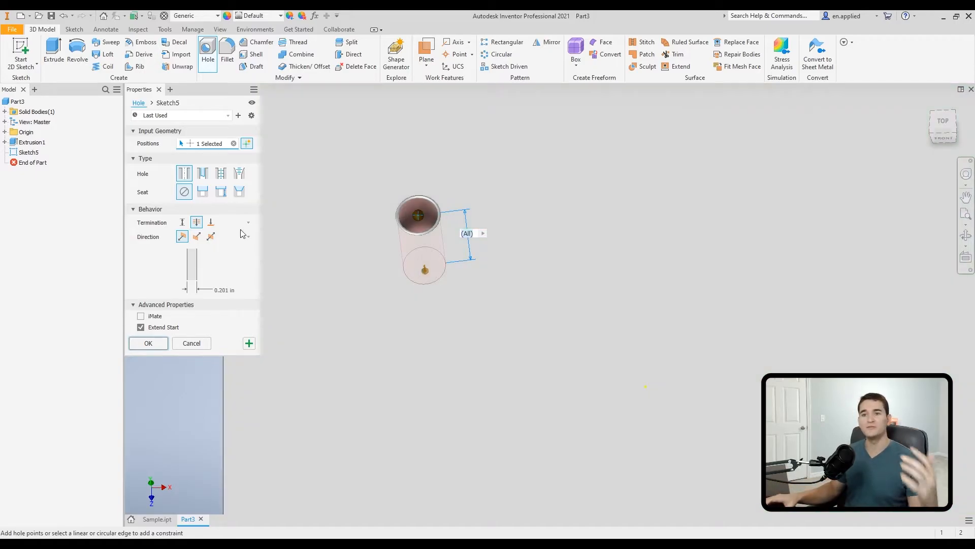
left_click(211, 226)
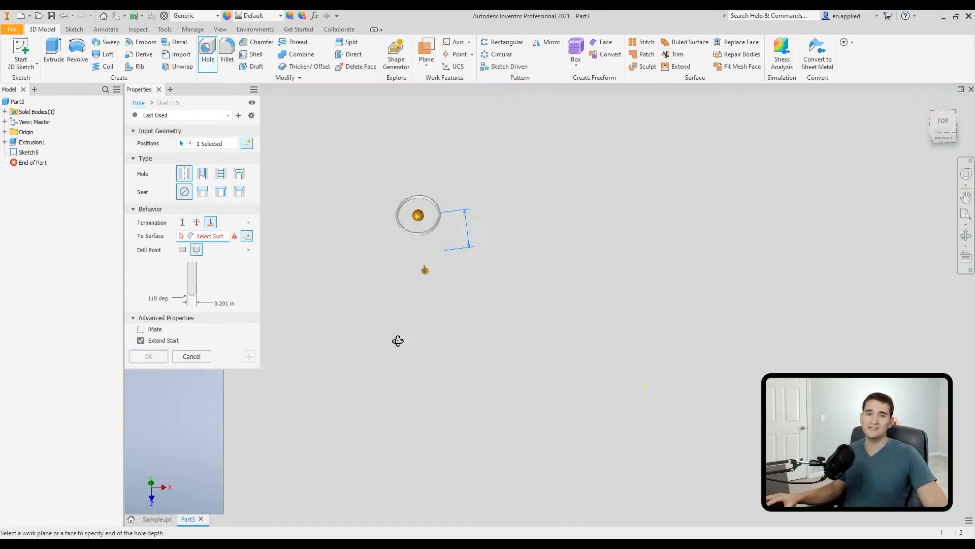
middle_click_drag(397, 341, 402, 244, "shift")
scroll(405, 306, "down", 2)
scroll(413, 309, "up", 4)
left_click(445, 301)
middle_click_drag(469, 265, 469, 281, "shift")
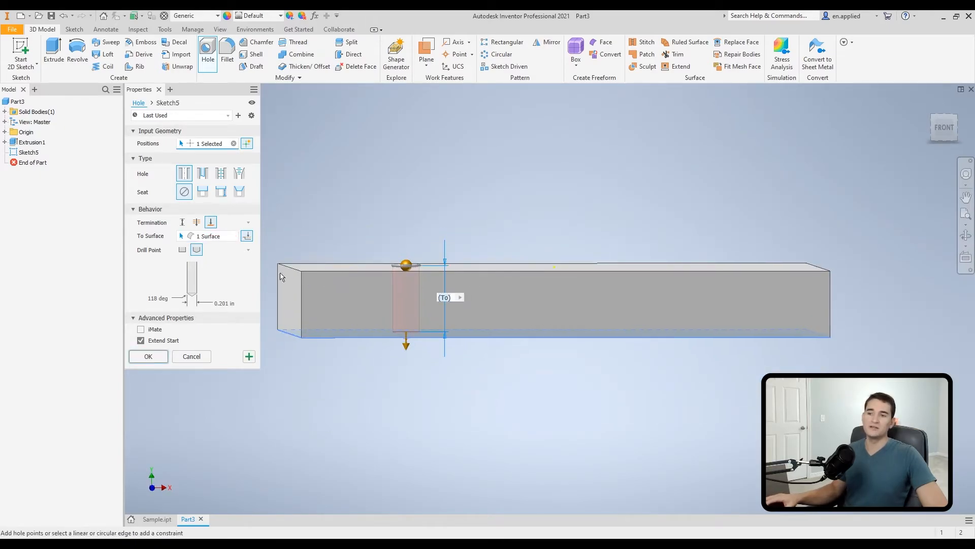
left_click(199, 361)
Create a work plane offset 0.25 in below the plate's top face.
left_click(425, 56)
left_click(443, 81)
left_click(376, 257)
left_click_drag(554, 257, 557, 295)
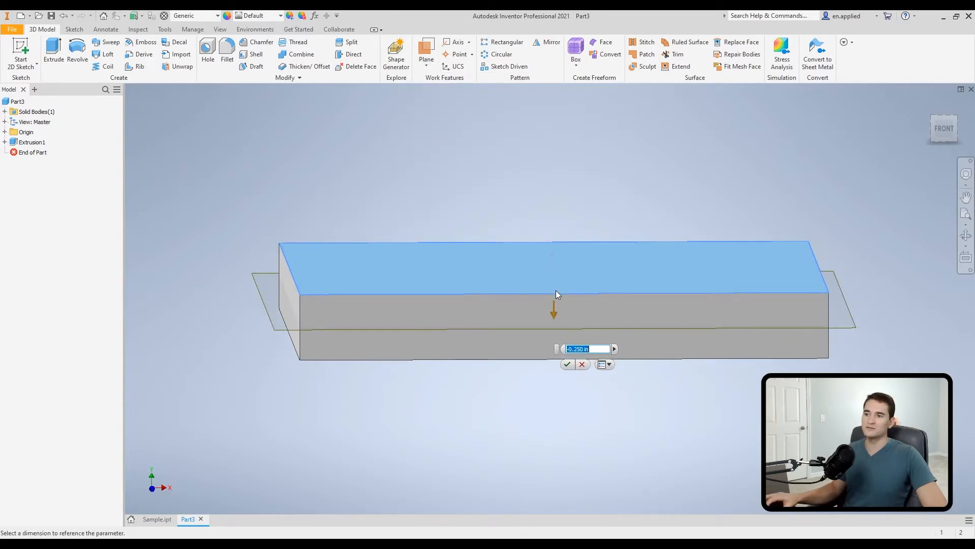
left_click(568, 365)
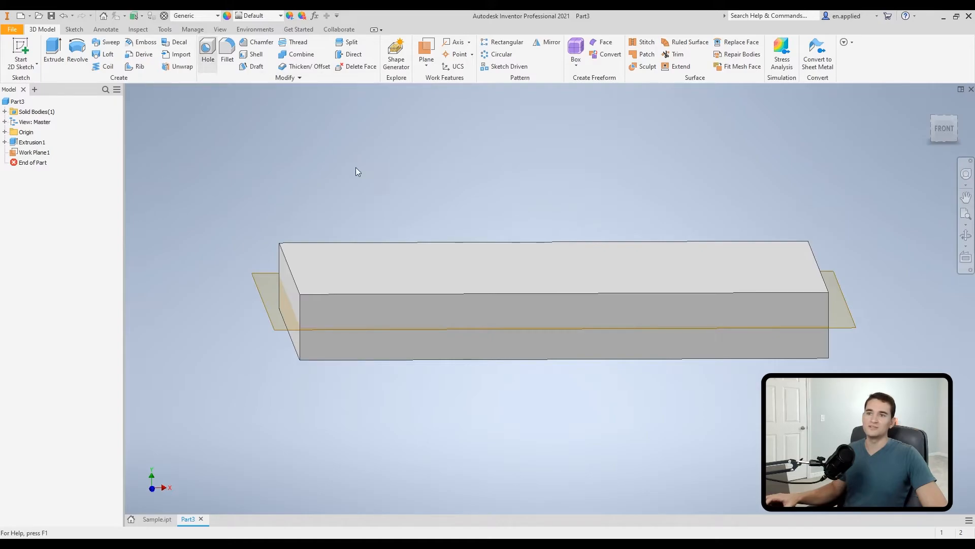
Try a hole on the top face that terminates at the work plane, and delete the work plane.
key("h")
left_click(395, 259)
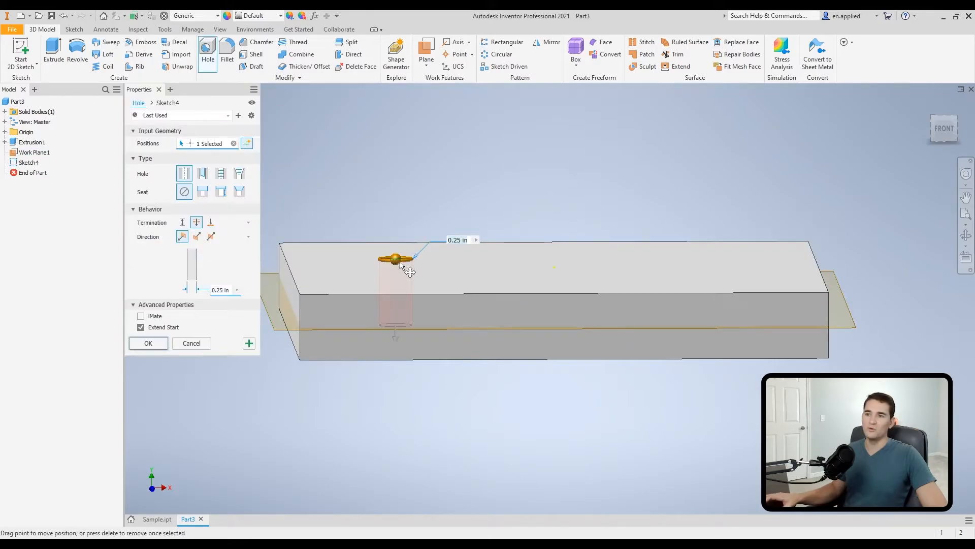
left_click(211, 222)
left_click(290, 319)
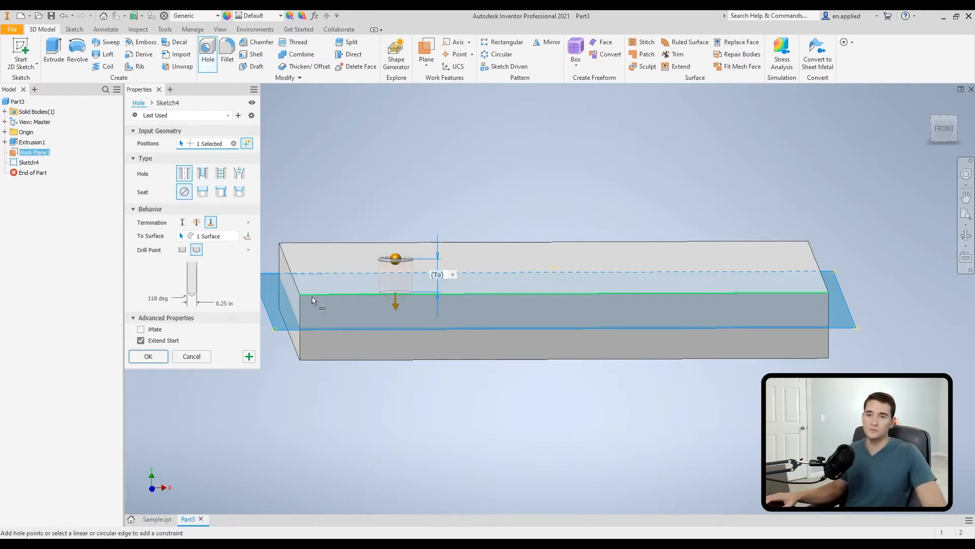
left_click(192, 356)
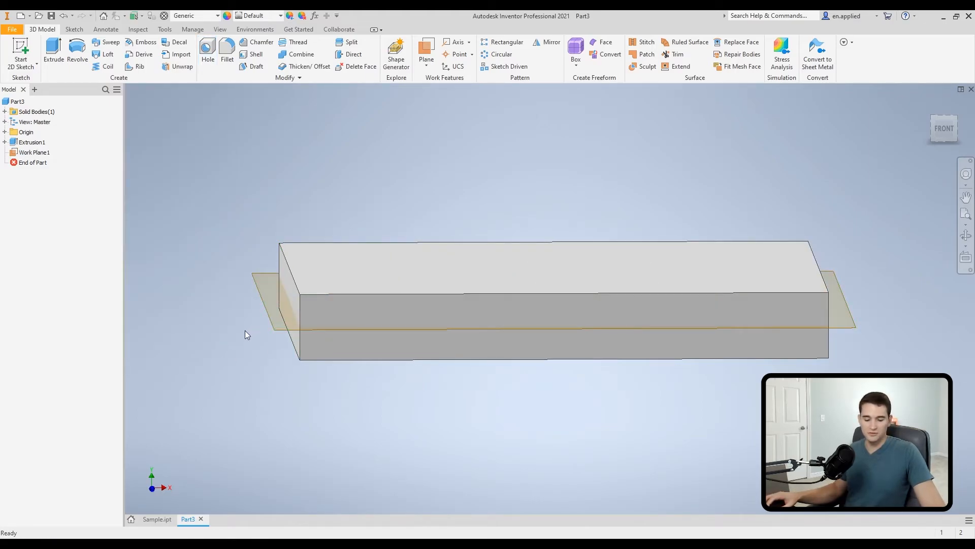
key("Delete")
Try a Through All hole on the top face, turning its iMate option on and back off.
left_click(201, 44)
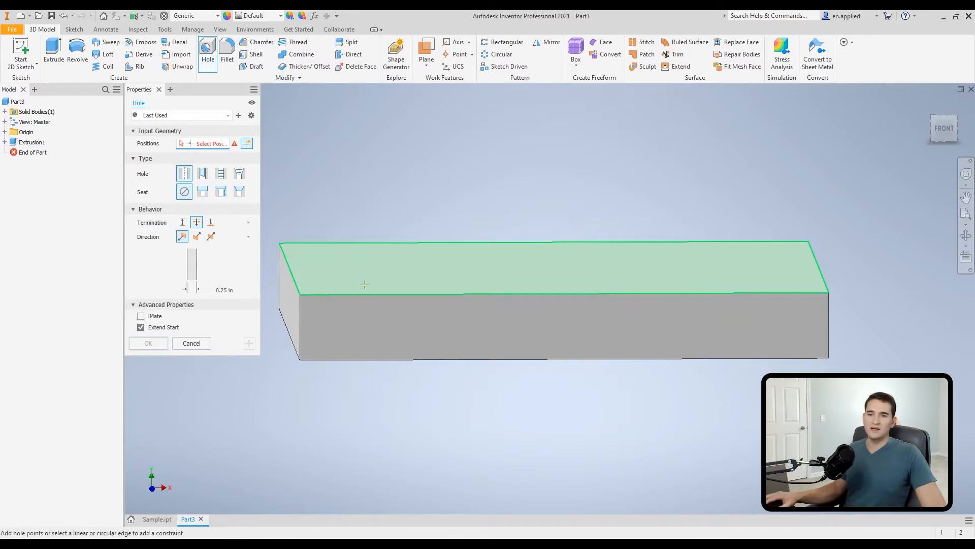
middle_click_drag(363, 282, 375, 298, "shift")
middle_click_drag(321, 318, 382, 314)
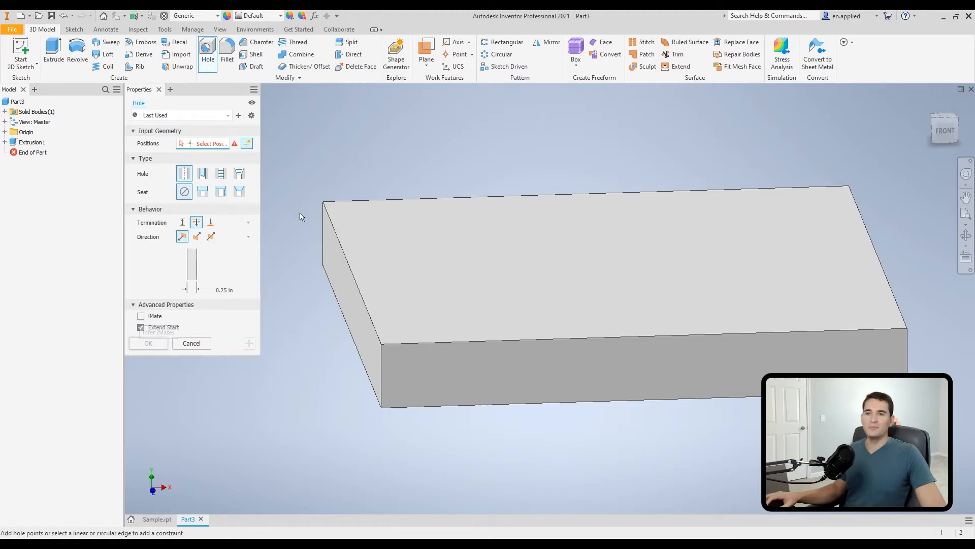
left_click(441, 267)
left_click(141, 316)
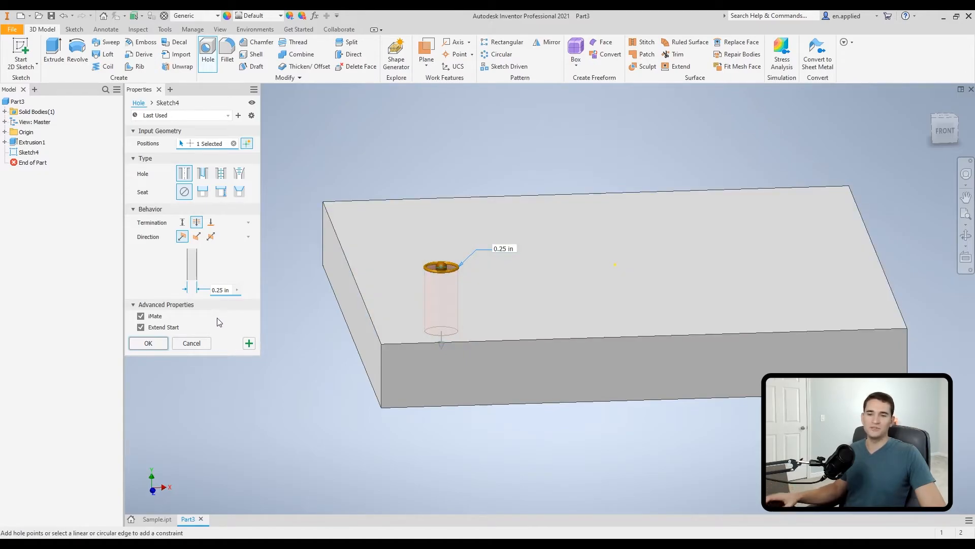
left_click(141, 316)
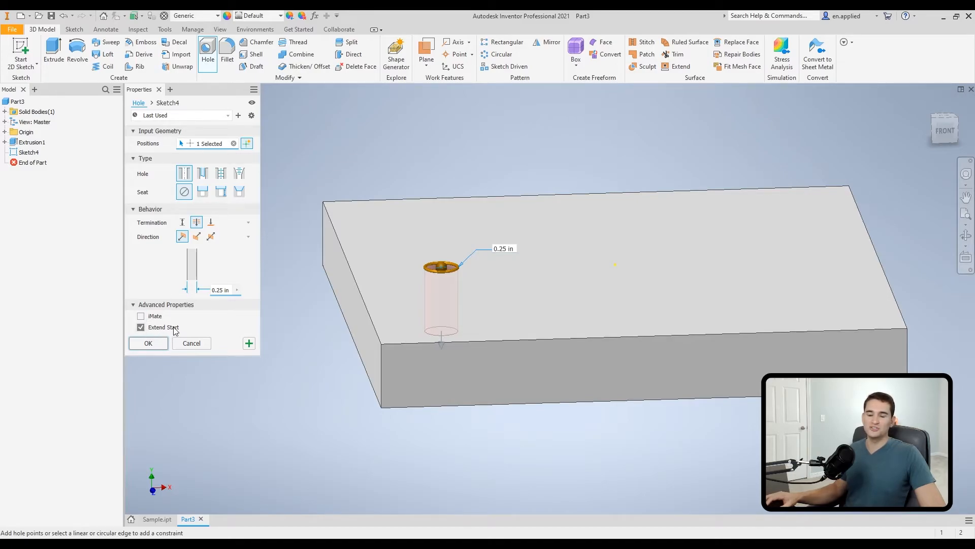
left_click(192, 344)
Offset a new work plane from the plate's top face by -0.250 in, inside the plate.
left_click(426, 55)
left_click(455, 81)
left_click(477, 222)
left_click_drag(626, 253, 617, 290)
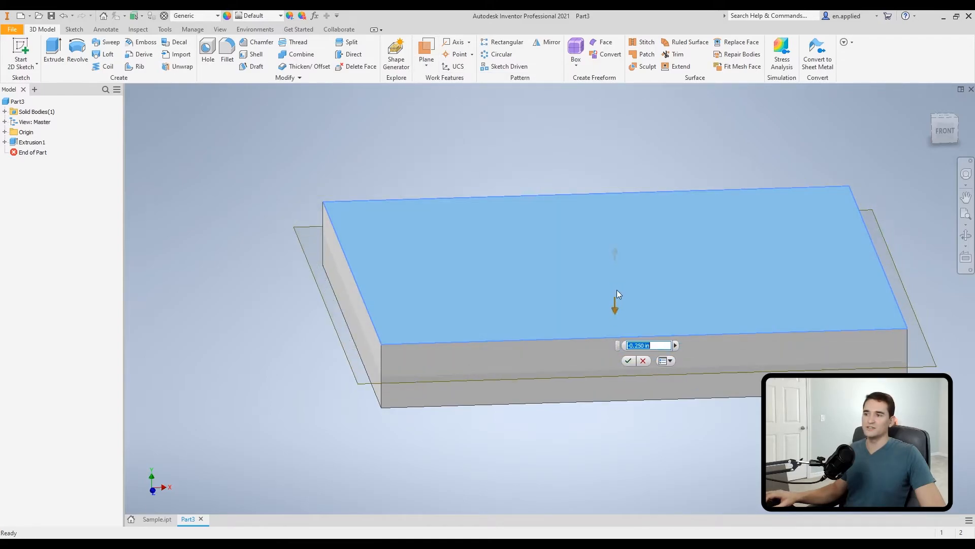
left_click(629, 361)
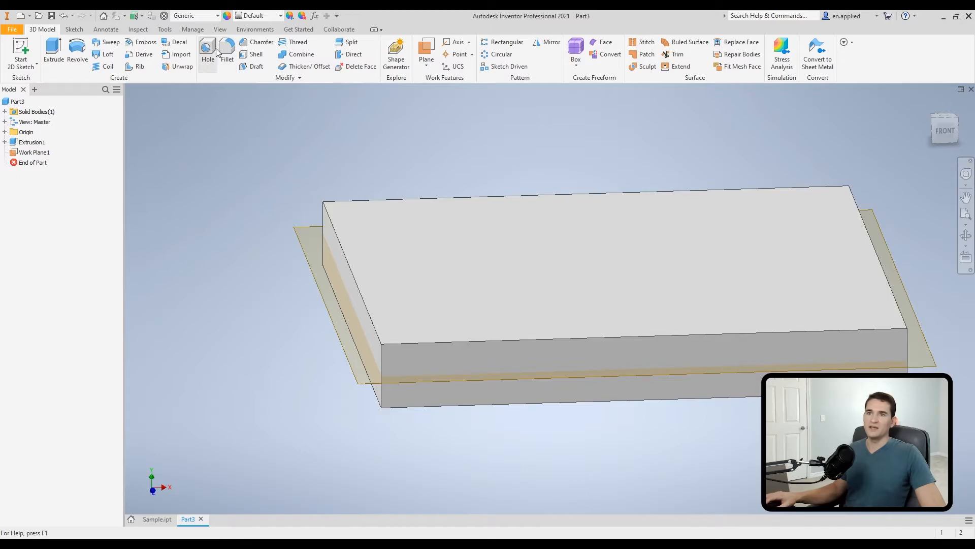
Start a Through All hole positioned on the work plane inside the plate and turn off Extend Start.
left_click(210, 54)
left_click_drag(307, 259, 494, 289)
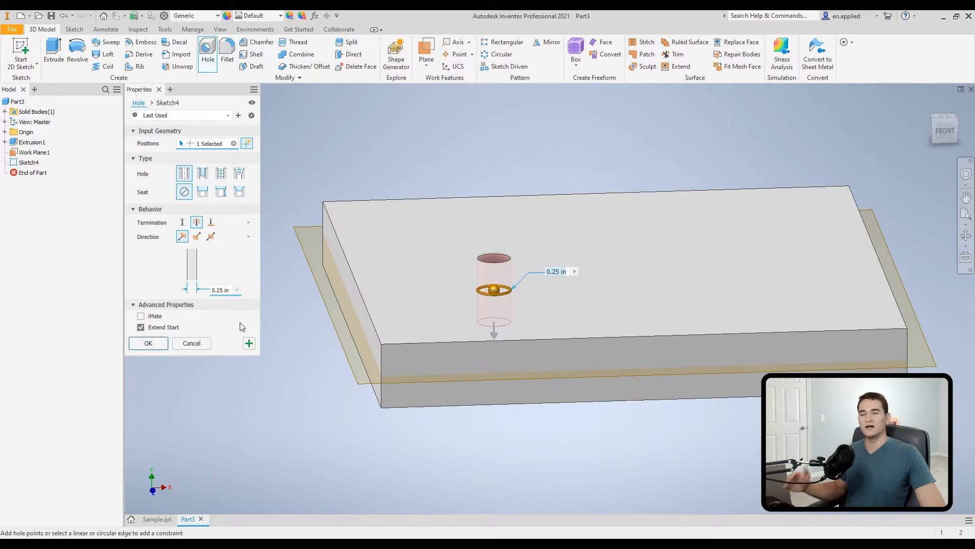
left_click(140, 327)
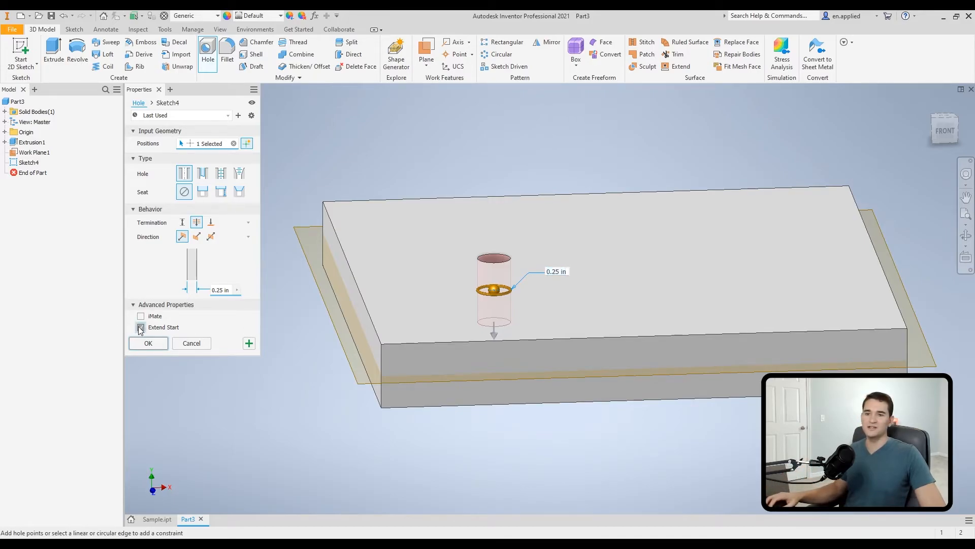
middle_click_drag(517, 329, 504, 369, "shift")
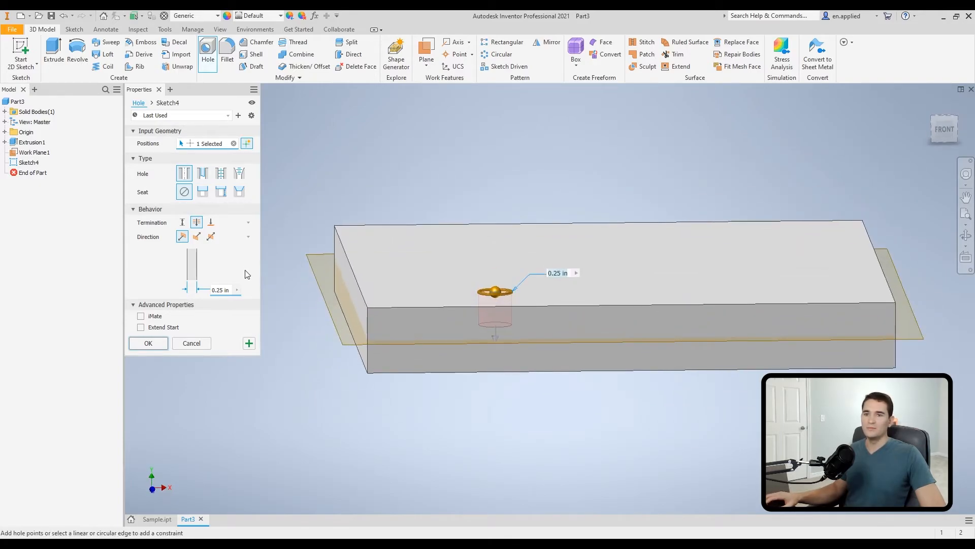
Try the hole's flipped and symmetric directions, restore the default direction and turn Extend Start back on.
left_click(196, 237)
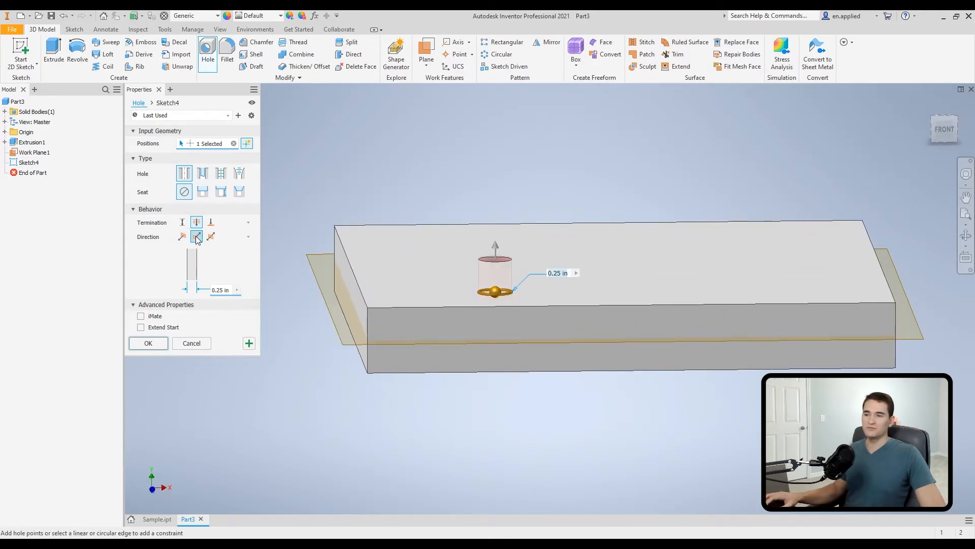
left_click(211, 236)
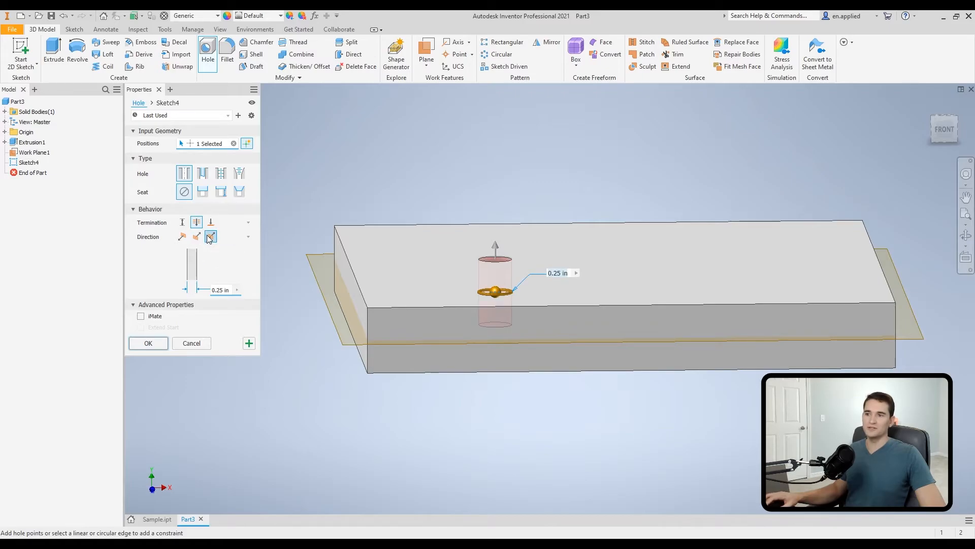
left_click(182, 236)
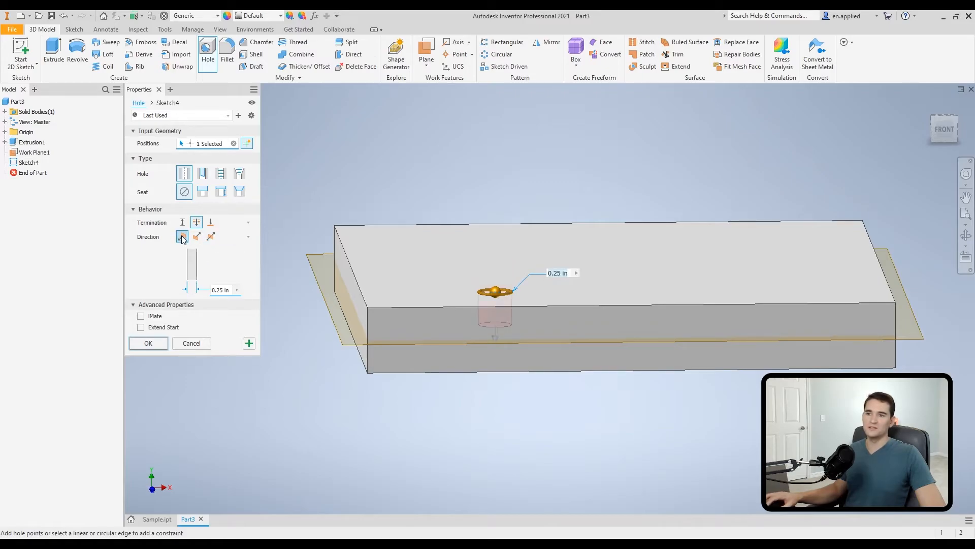
left_click(141, 328)
middle_click_drag(404, 353, 404, 338, "shift")
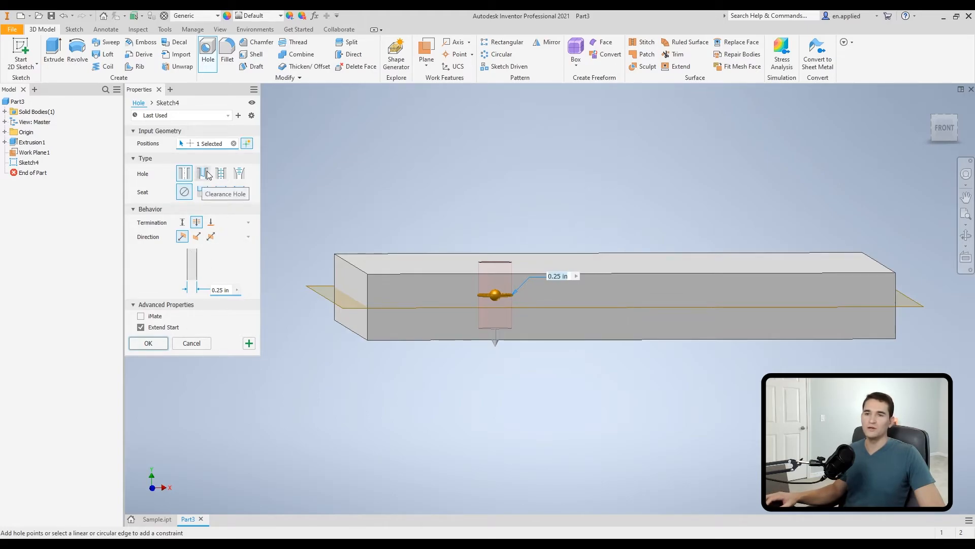
Change the hole type to Clearance Hole and set the flat head machine screw size to #10.
middle_click_drag(426, 232, 457, 255, "shift")
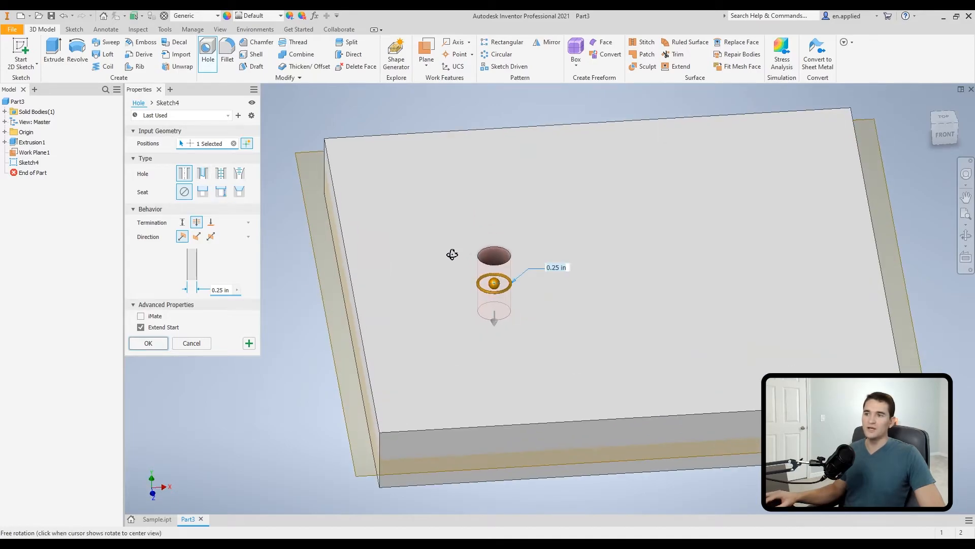
left_click(203, 174)
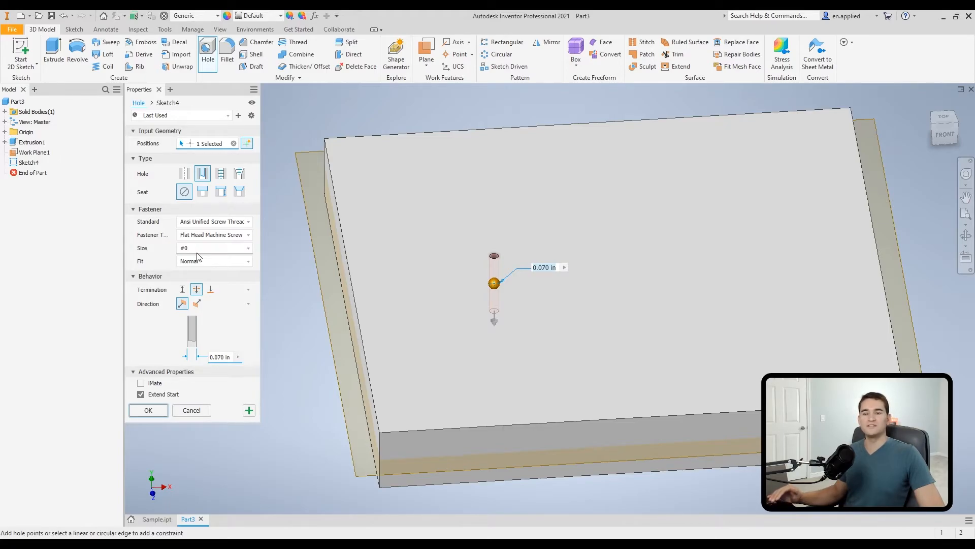
left_click(248, 254)
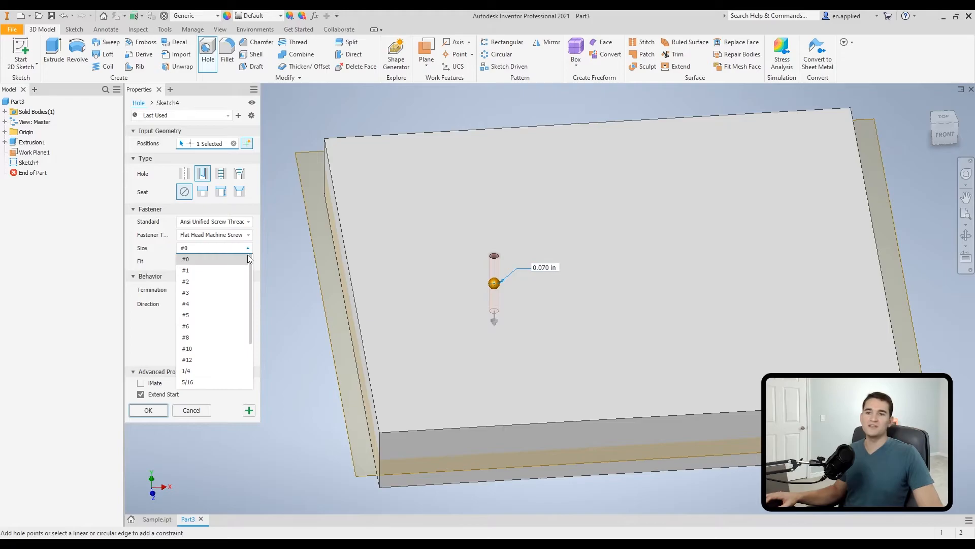
left_click(213, 351)
middle_click_drag(489, 293, 497, 356, "shift")
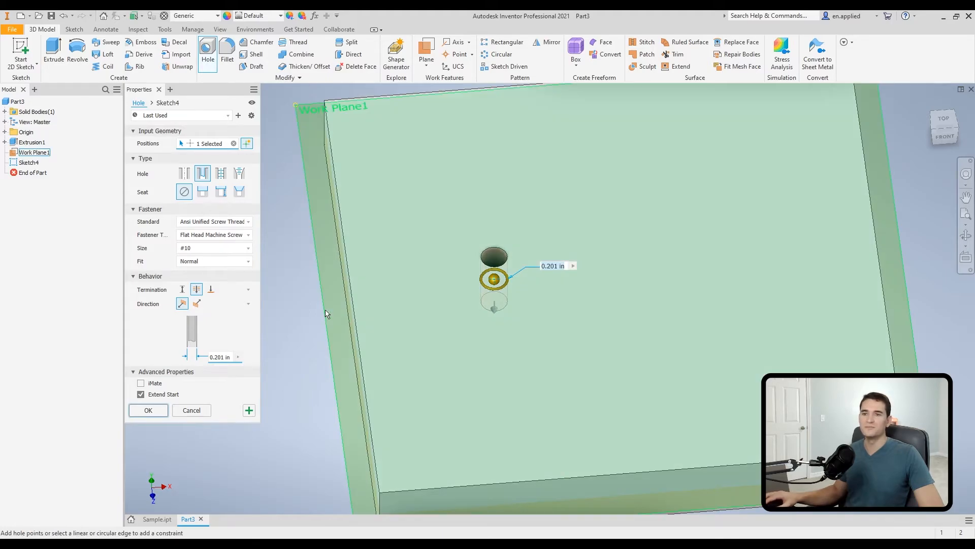
middle_click_drag(325, 315, 213, 312, "shift")
middle_click_drag(279, 270, 269, 270, "shift")
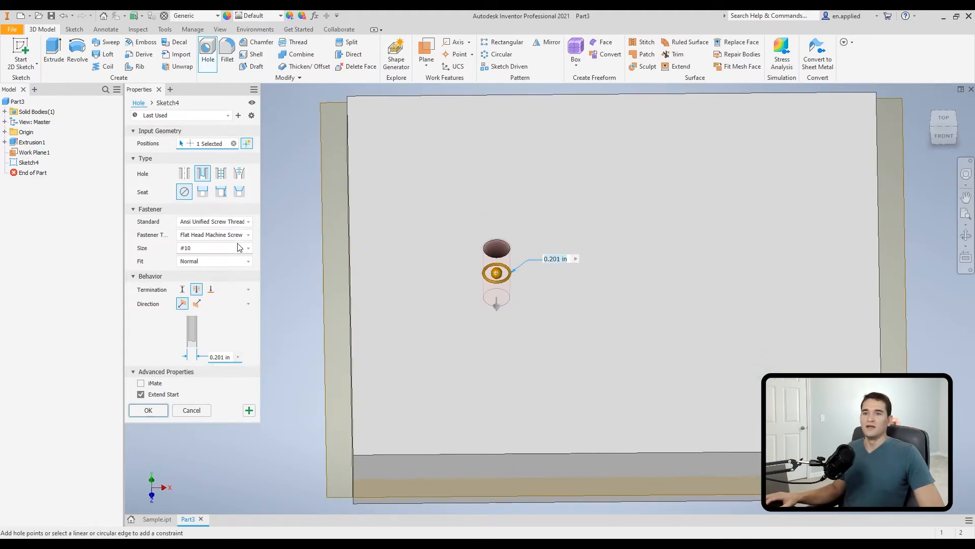
Check the available fastener standards and fastener types for the clearance hole, and set its fit to Loose.
middle_click_drag(356, 320, 369, 305, "shift")
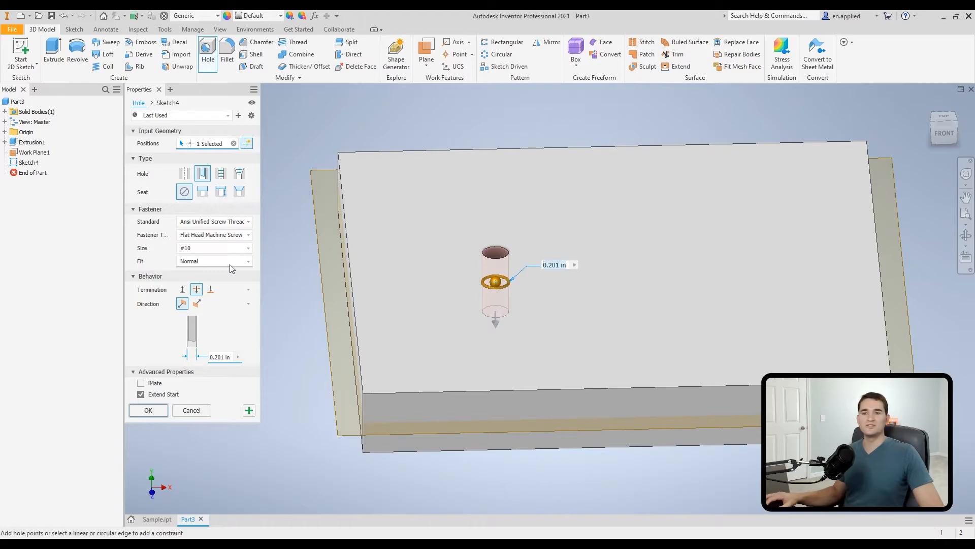
left_click(242, 222)
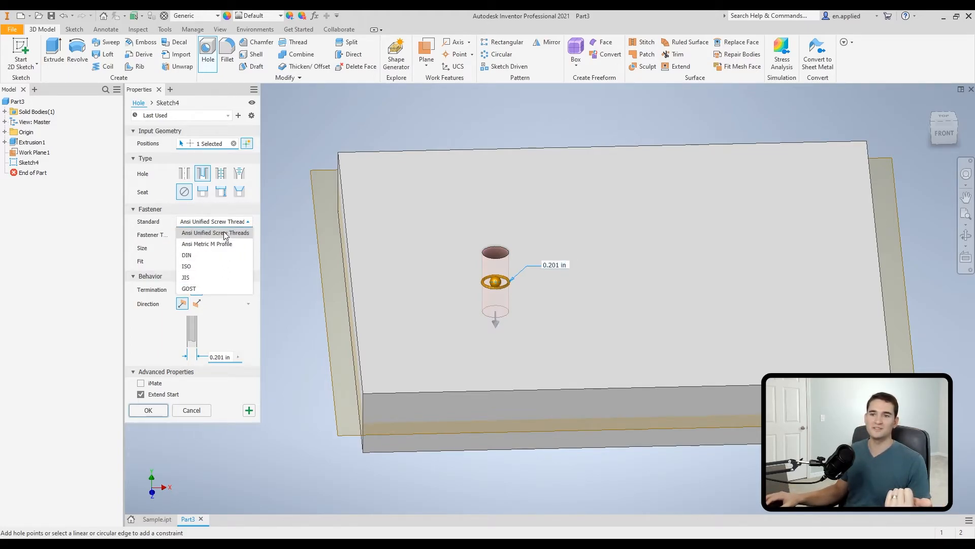
left_click(160, 224)
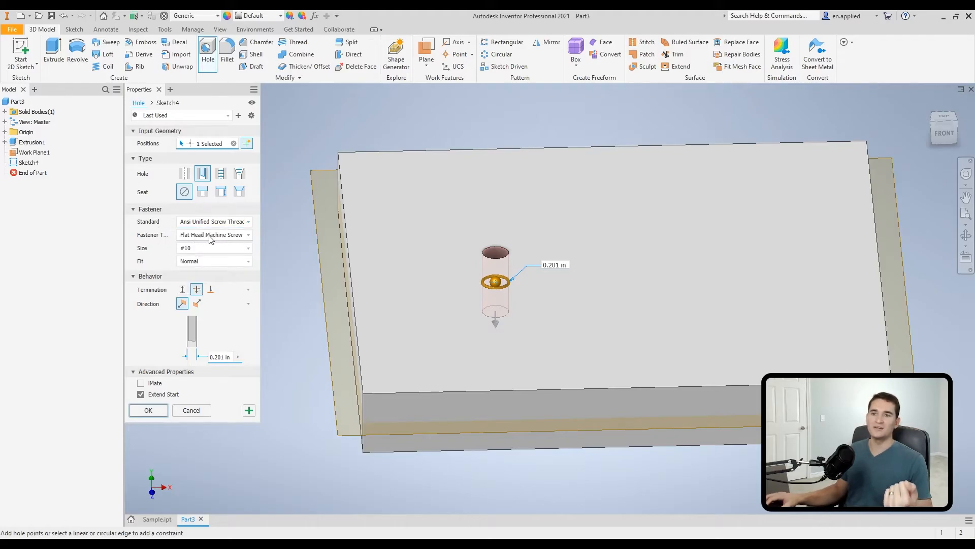
left_click(243, 236)
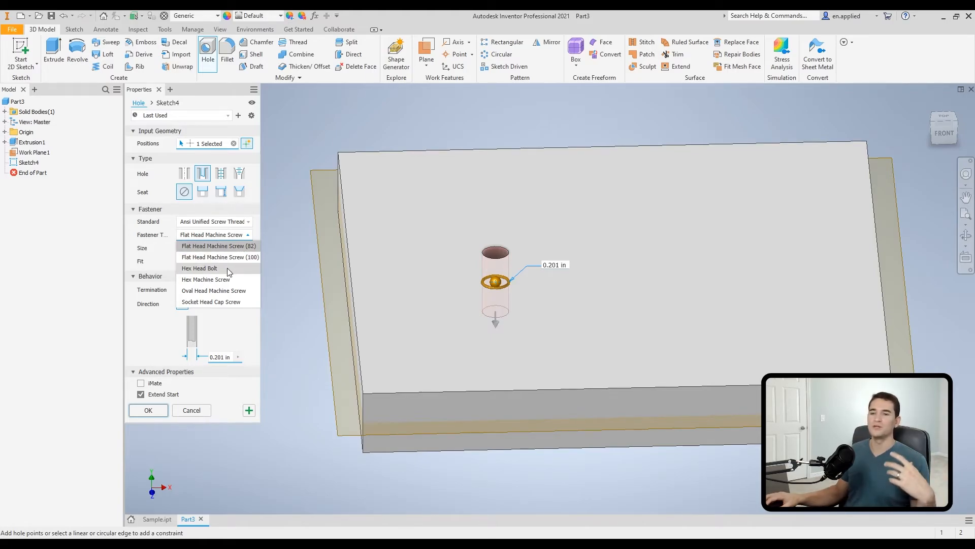
left_click(217, 256)
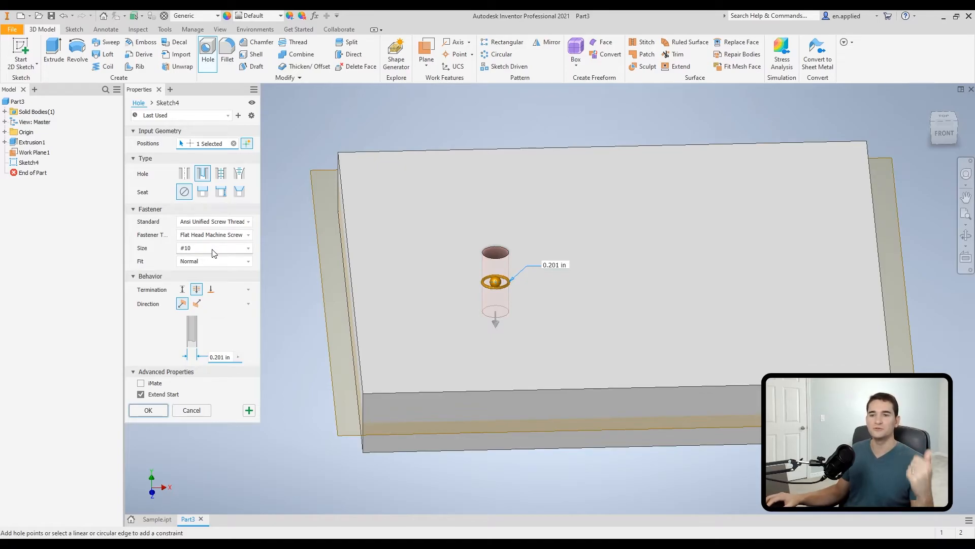
left_click(217, 262)
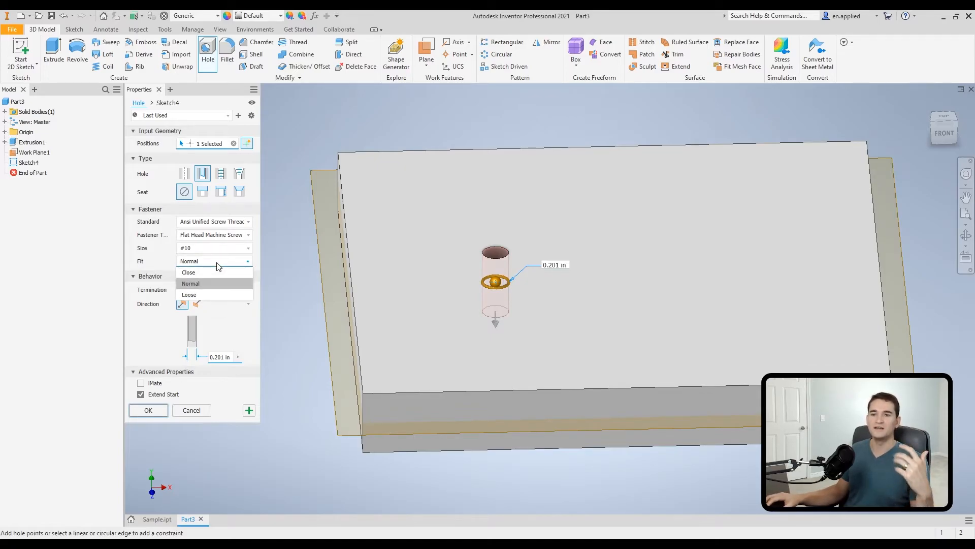
left_click(212, 294)
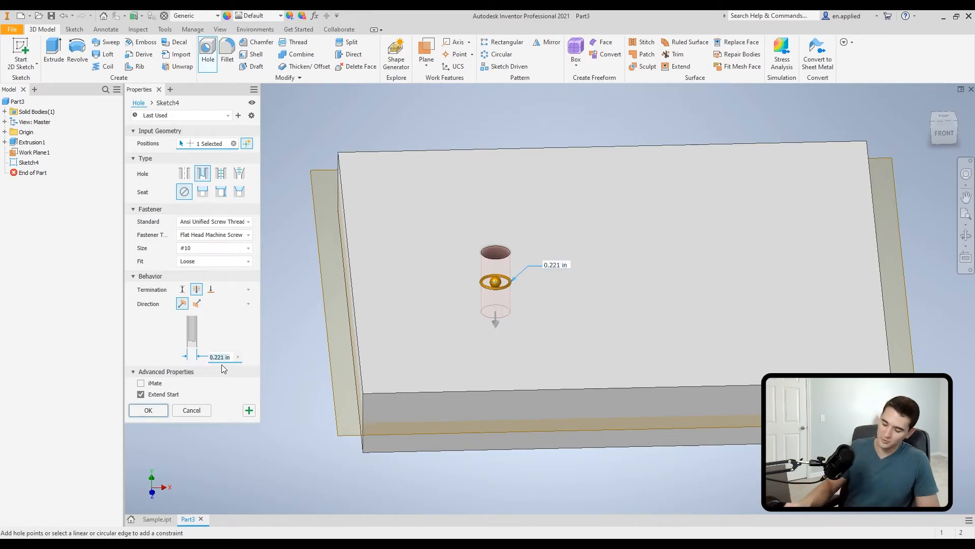
Create the clearance hole with its diameter overridden to 0.250 in, and undo it.
type(".250")
key("Return")
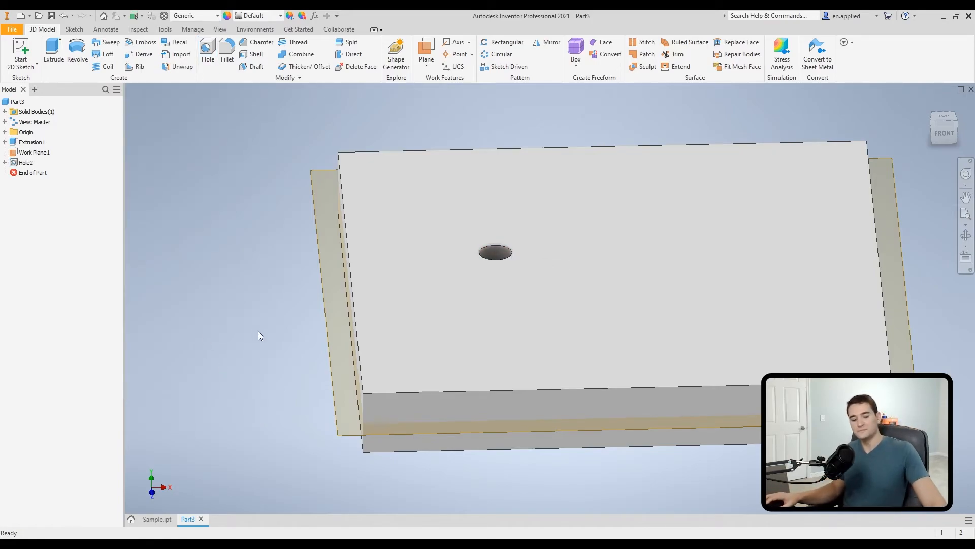
key("ctrl+z")
Start a Tapped Hole on the plate's top face and try turning Full Depth off and back on.
left_click(208, 53)
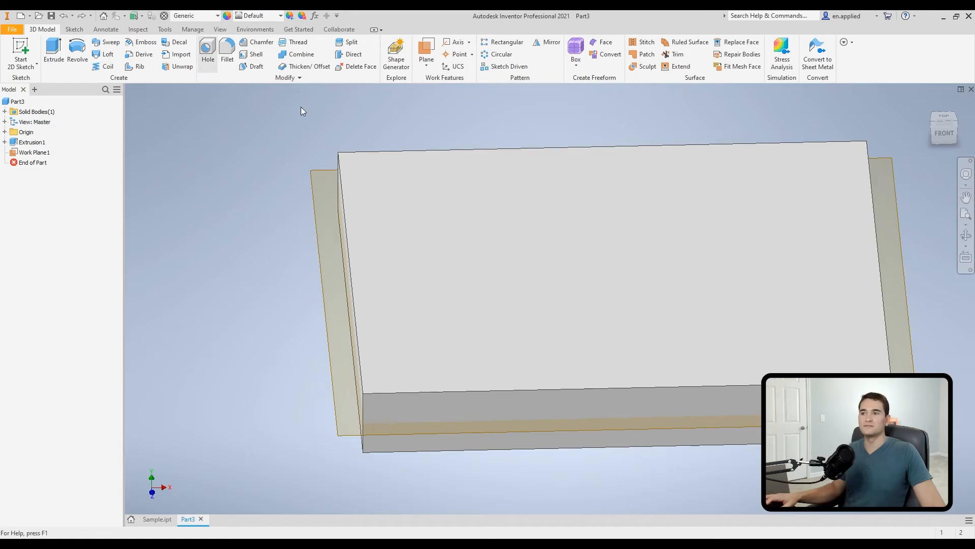
left_click(452, 220)
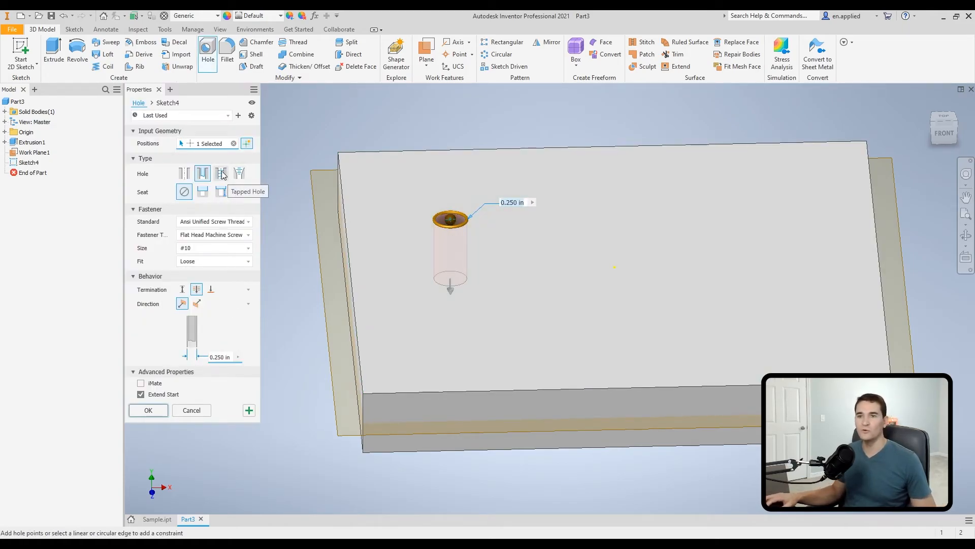
left_click(222, 174)
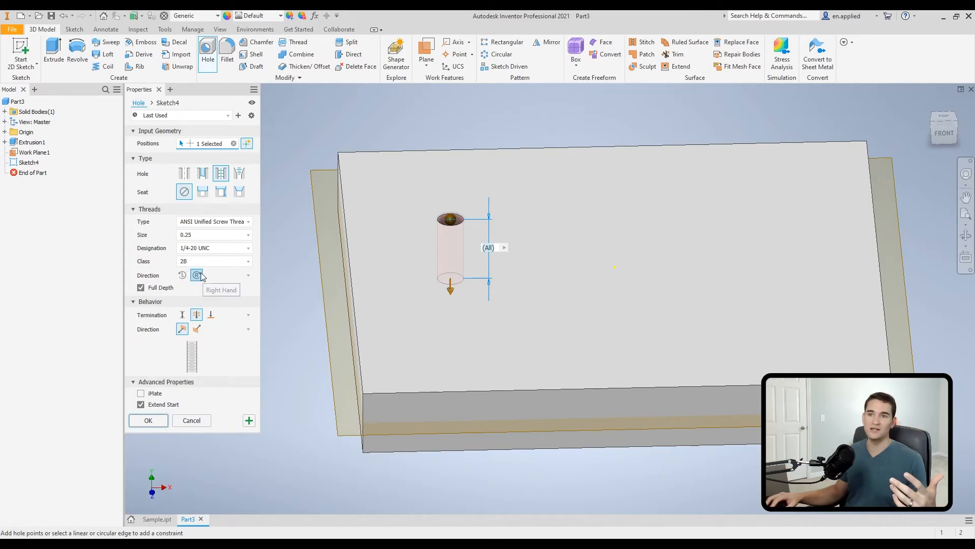
left_click(140, 288)
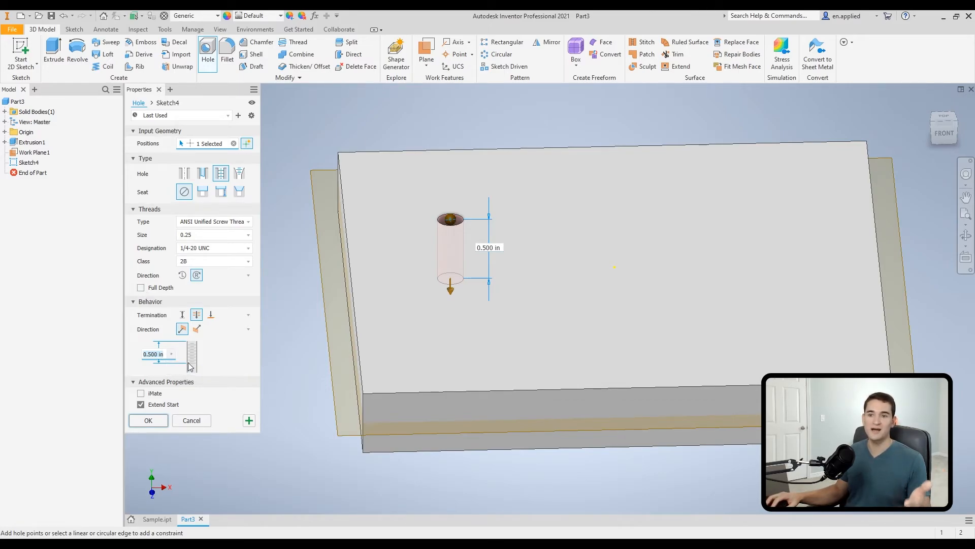
left_click(140, 287)
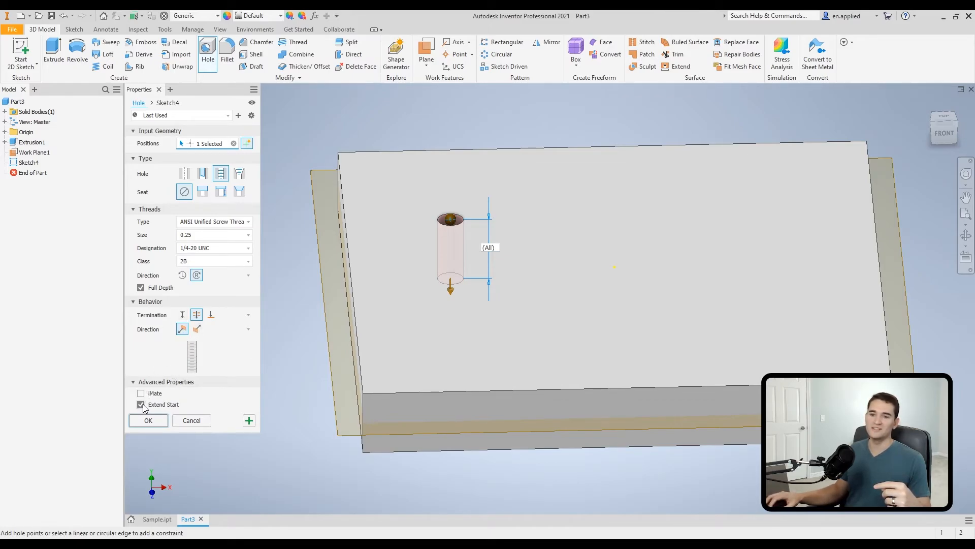
Change the hole type to Taper Tapped Hole and examine its preview in the plate.
left_click(240, 173)
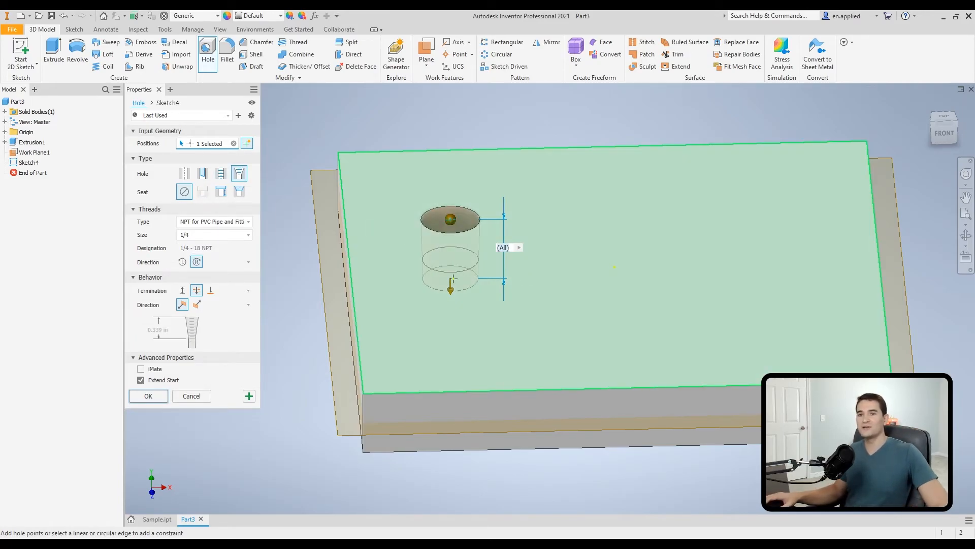
scroll(469, 299, "up", 2)
middle_click_drag(462, 268, 461, 269, "shift")
left_click_drag(462, 268, 461, 287, "shift")
mouse_move(462, 269)
middle_mouse_down("shift")
mouse_move(461, 288)
mouse_move(461, 269)
middle_mouse_up("shift")
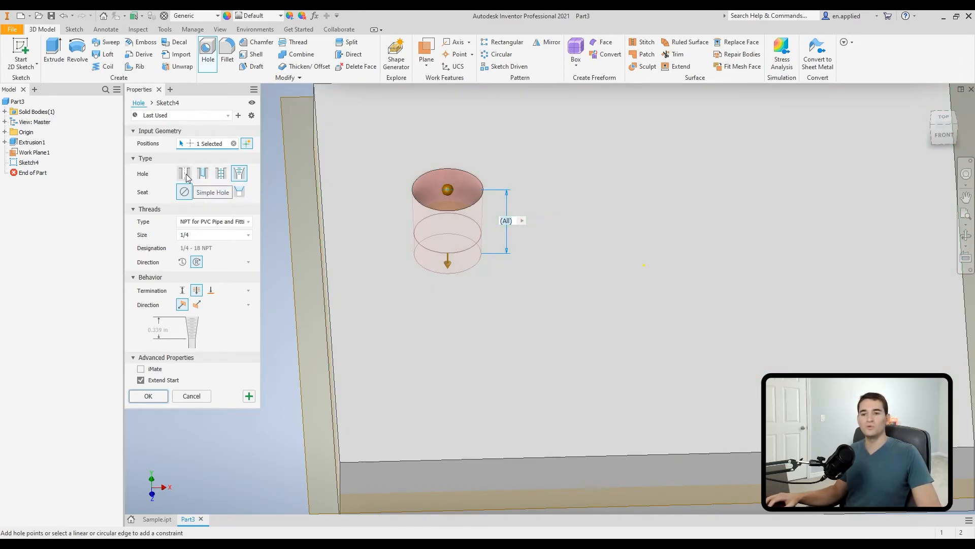
Switch the hole to Simple Hole and try the Counterbore, Spotface and Countersink seats, examining the countersink preview.
left_click(185, 174)
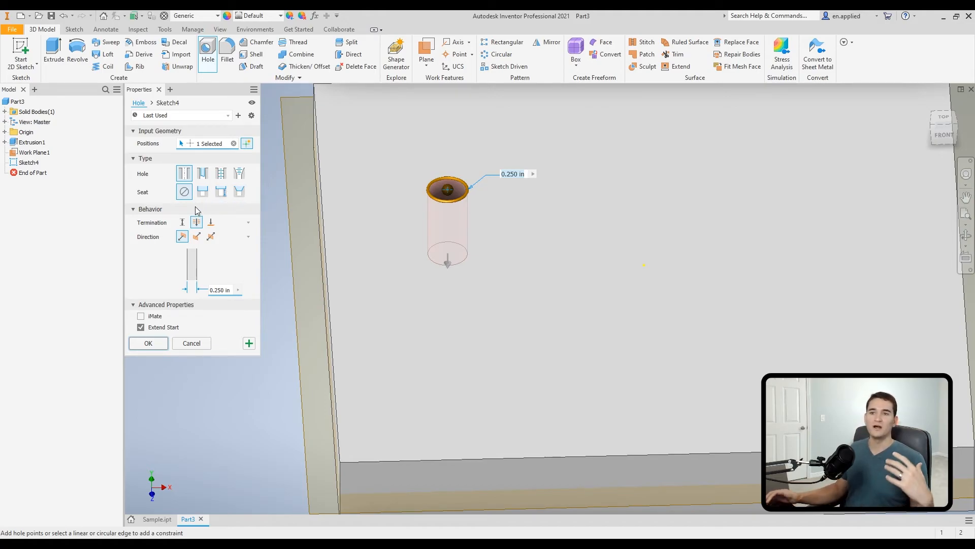
left_click(203, 192)
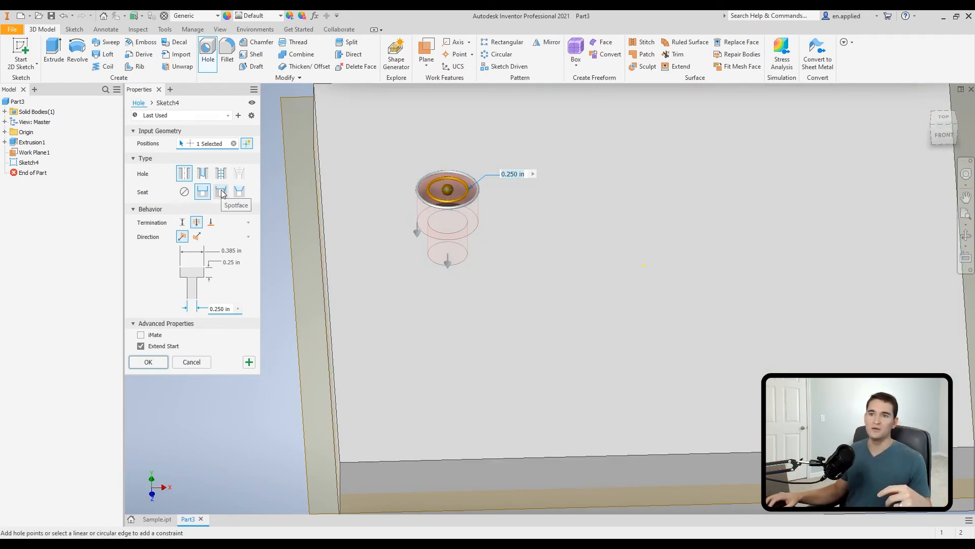
left_click(221, 192)
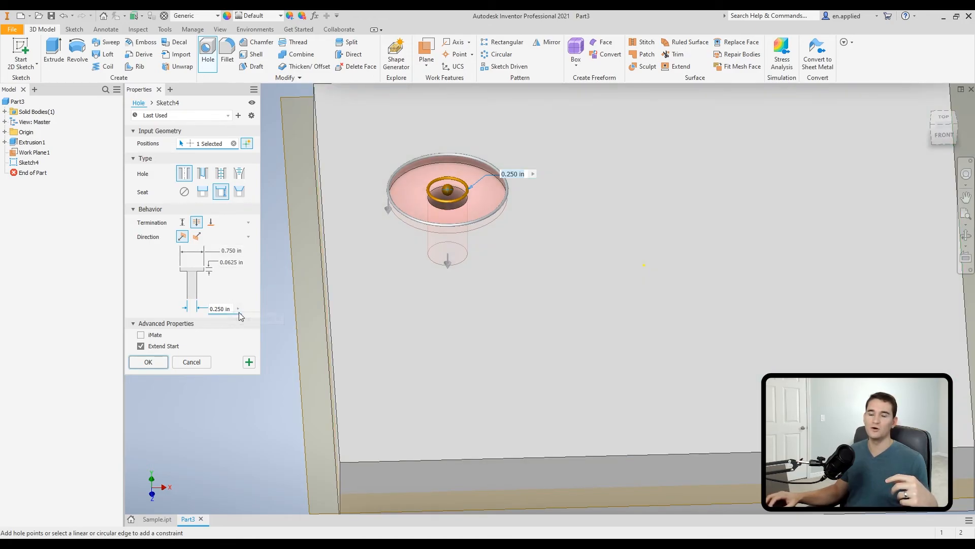
left_click(242, 194)
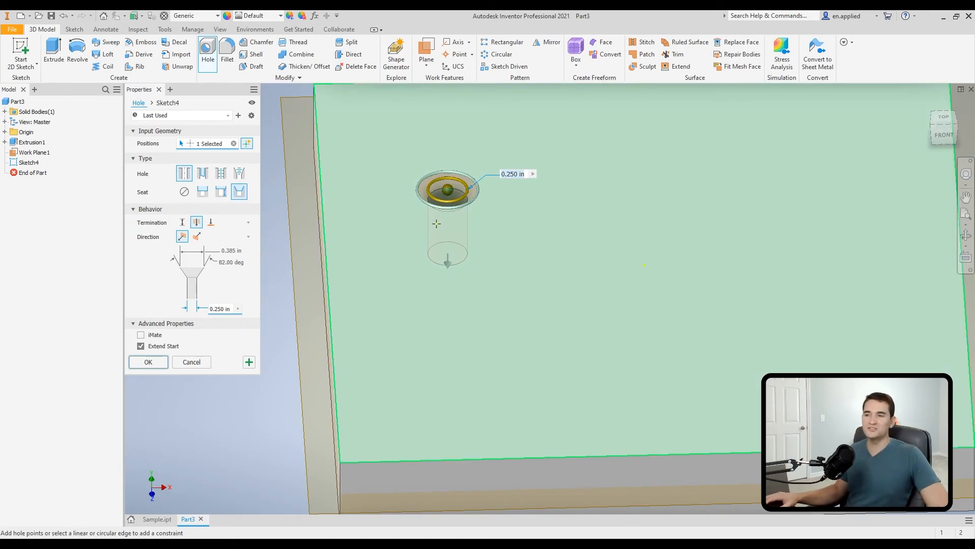
scroll(444, 246, "up", 2)
mouse_move(443, 246)
middle_mouse_down("shift")
mouse_move(435, 214)
mouse_move(435, 234)
middle_mouse_up("shift")
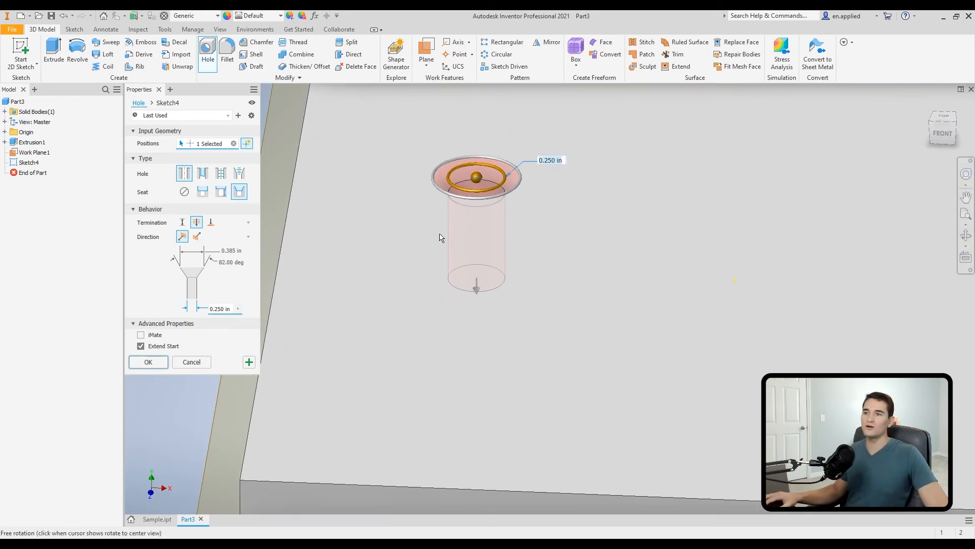
middle_click_drag(514, 221, 482, 264)
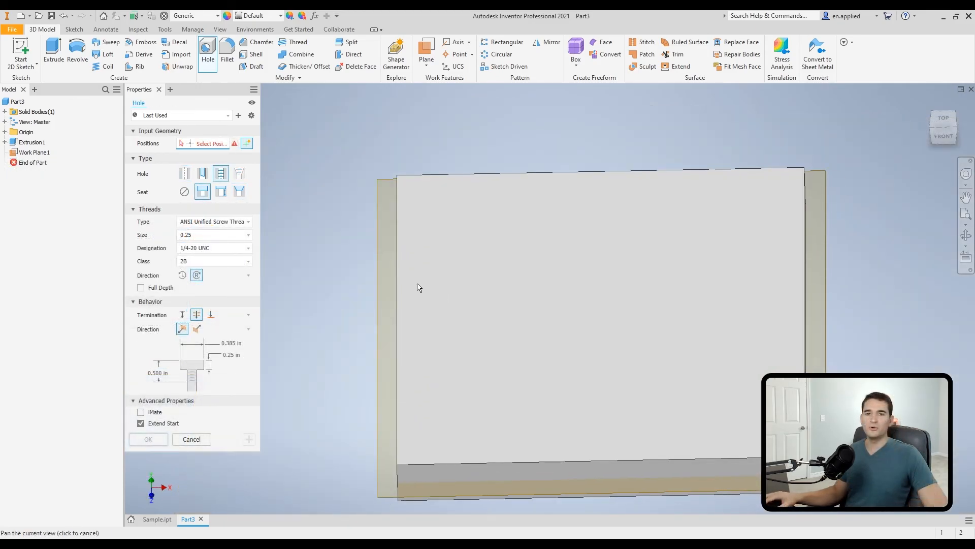
Set the hole type to Clearance Hole with the counterbore seat and position it near the upper-left corner of the plate's top face.
left_click_drag(420, 288, 382, 263)
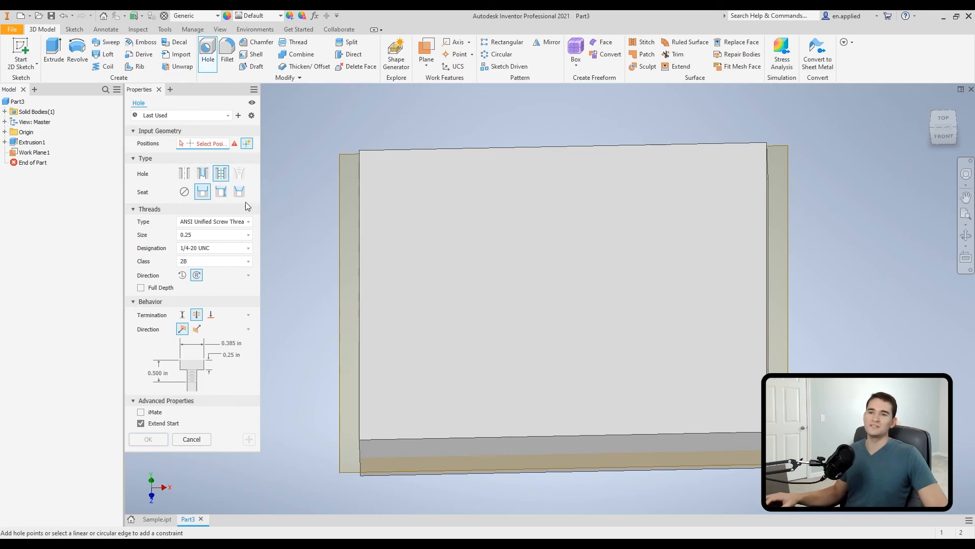
left_click(202, 174)
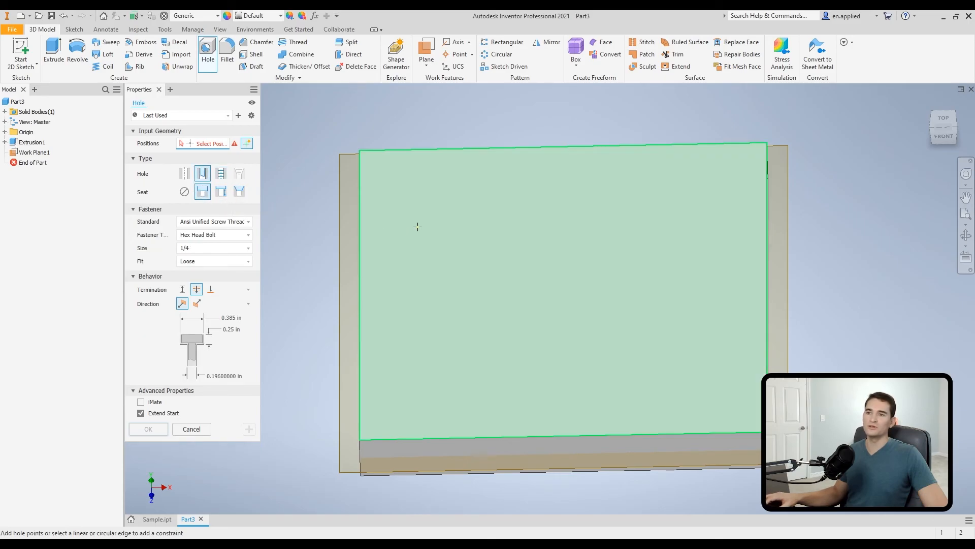
left_click(417, 227)
scroll(434, 279, "down", 2)
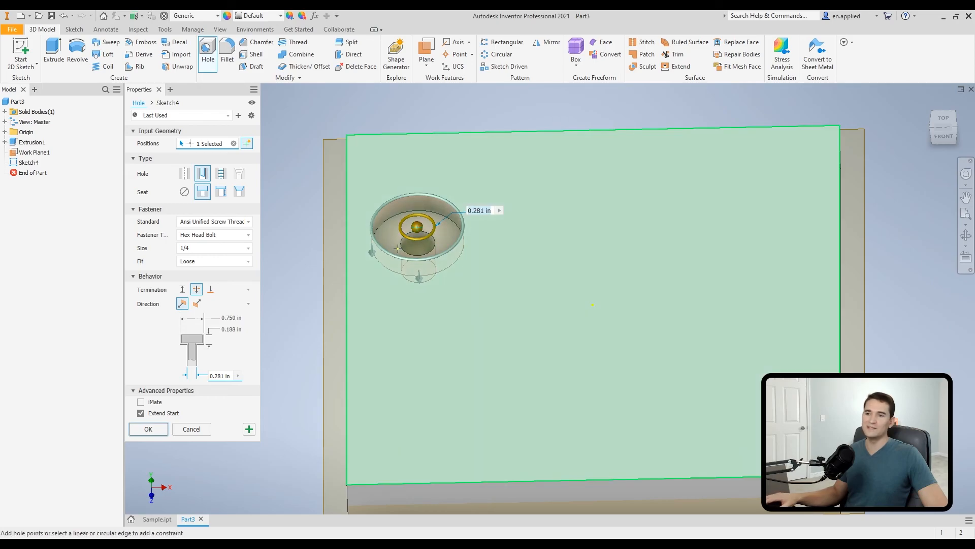
scroll(398, 248, "down", 2)
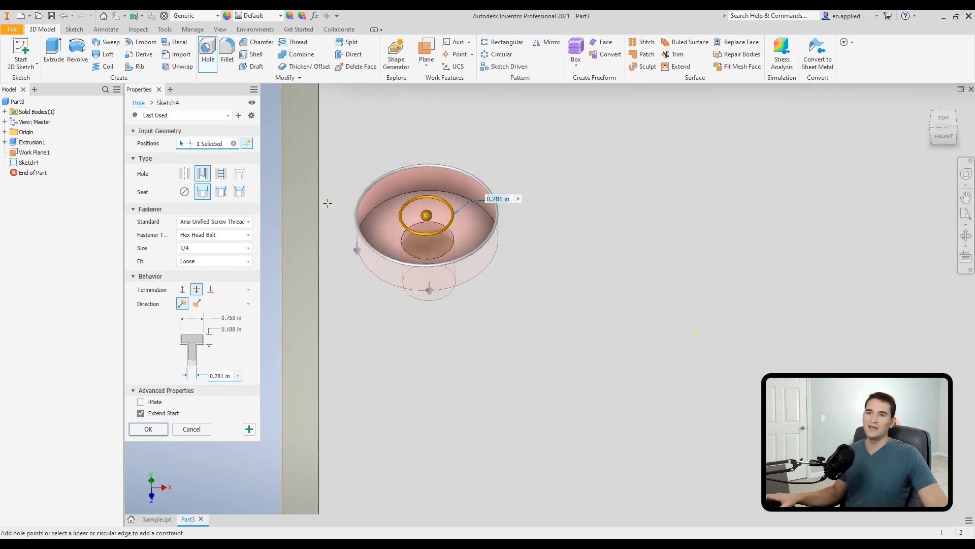
Change the positioned hole to a Tapped Hole with a Countersink seat.
left_click(224, 175)
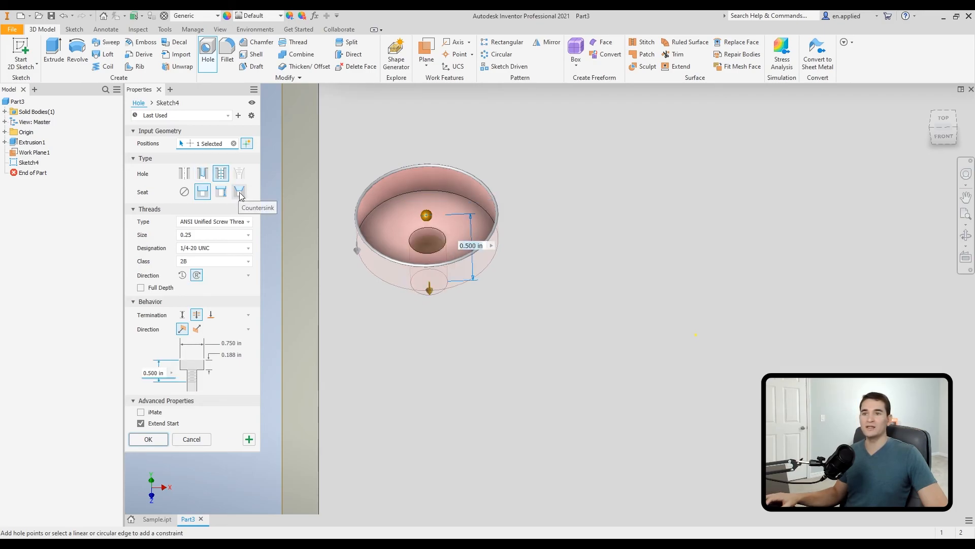
left_click(239, 192)
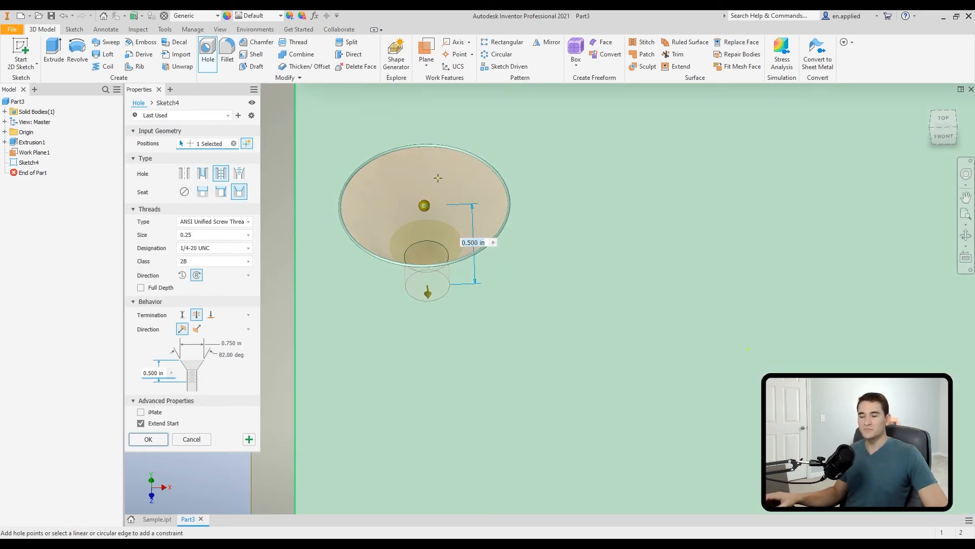